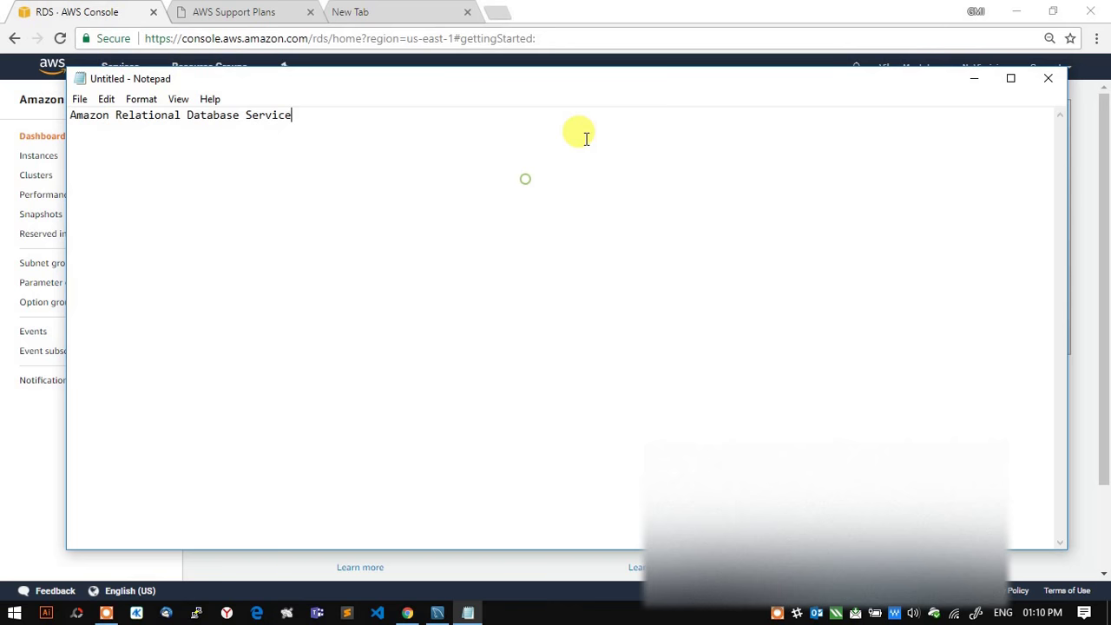
# Step: Start launching a database instance in the RDS console, limit it to RDS Free Usage Tier options and select the MySQL engine
pyautogui.press('super+Down')
pyautogui.click(600, 307)
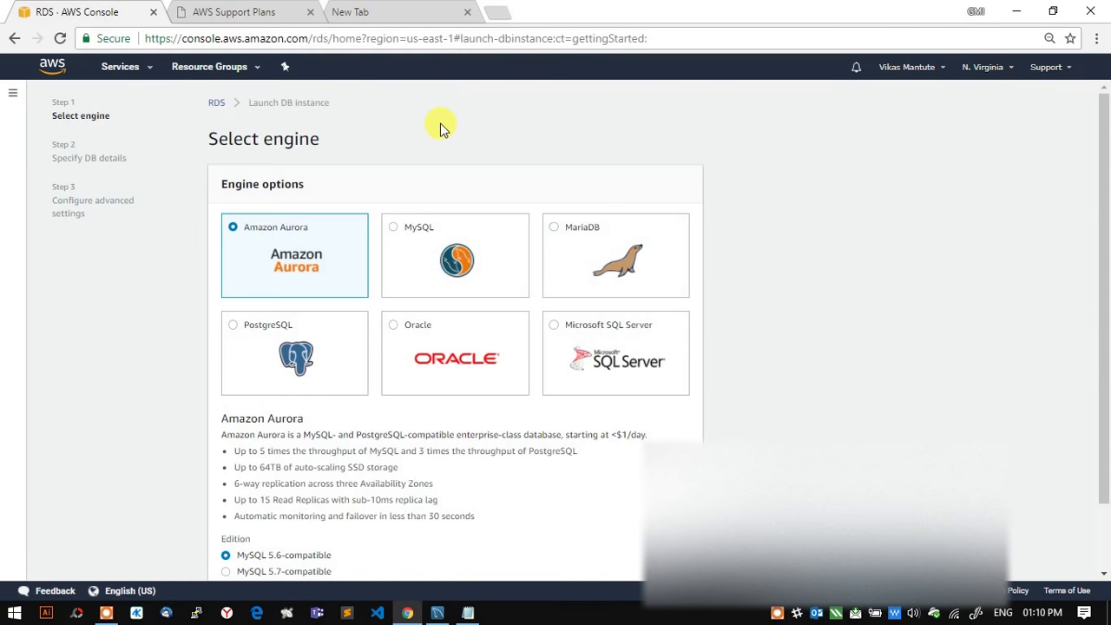
pyautogui.scroll(-2, 356, 395)
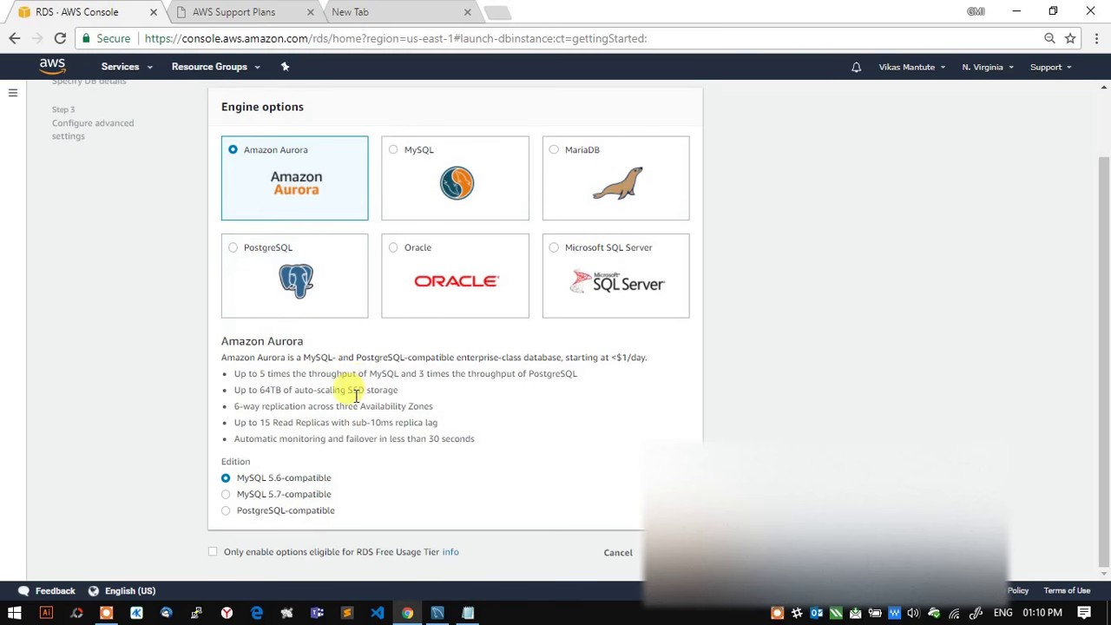
pyautogui.click(212, 552)
pyautogui.scroll(2, 387, 184)
pyautogui.click(403, 309)
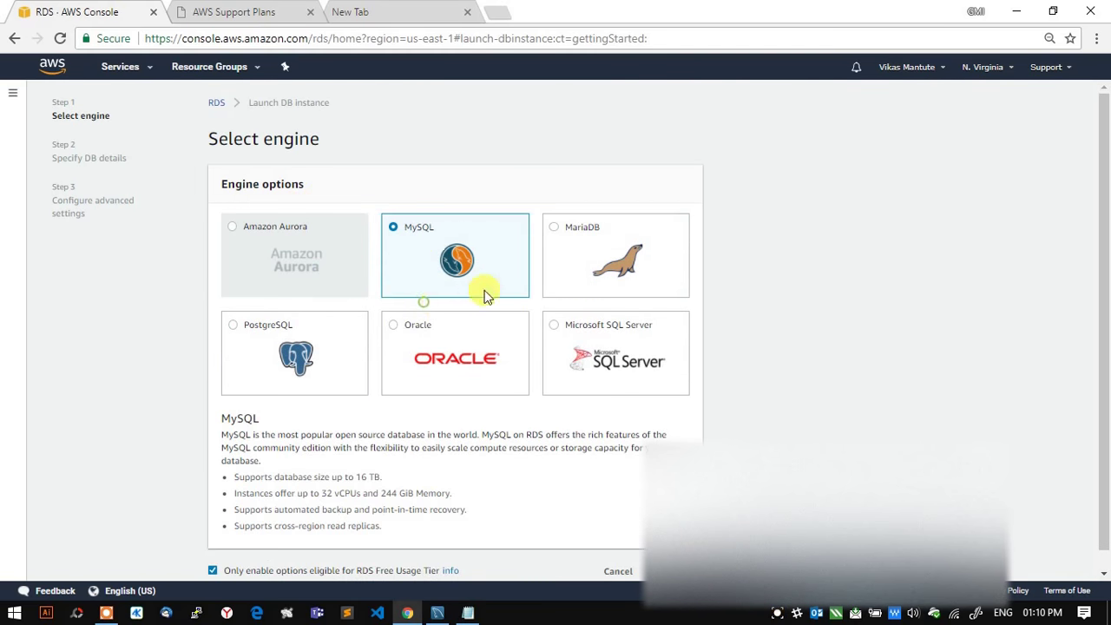
# Step: Review the MySQL engine description and continue to the DB details
pyautogui.scroll(-1, 365, 317)
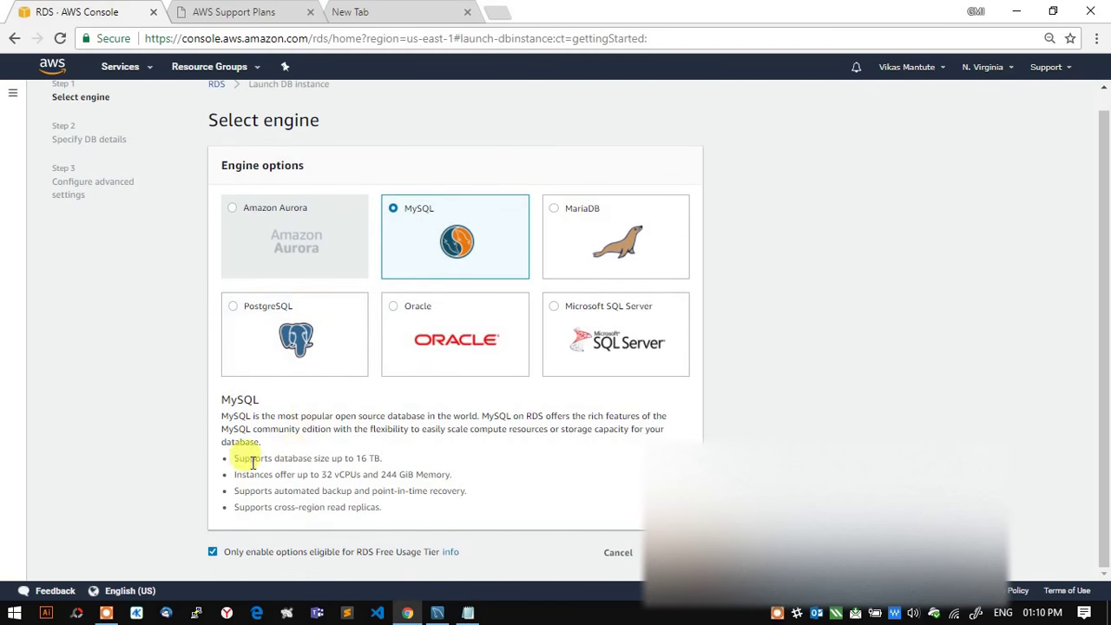
pyautogui.moveTo(224, 397); pyautogui.dragTo(291, 431)
pyautogui.click(365, 447)
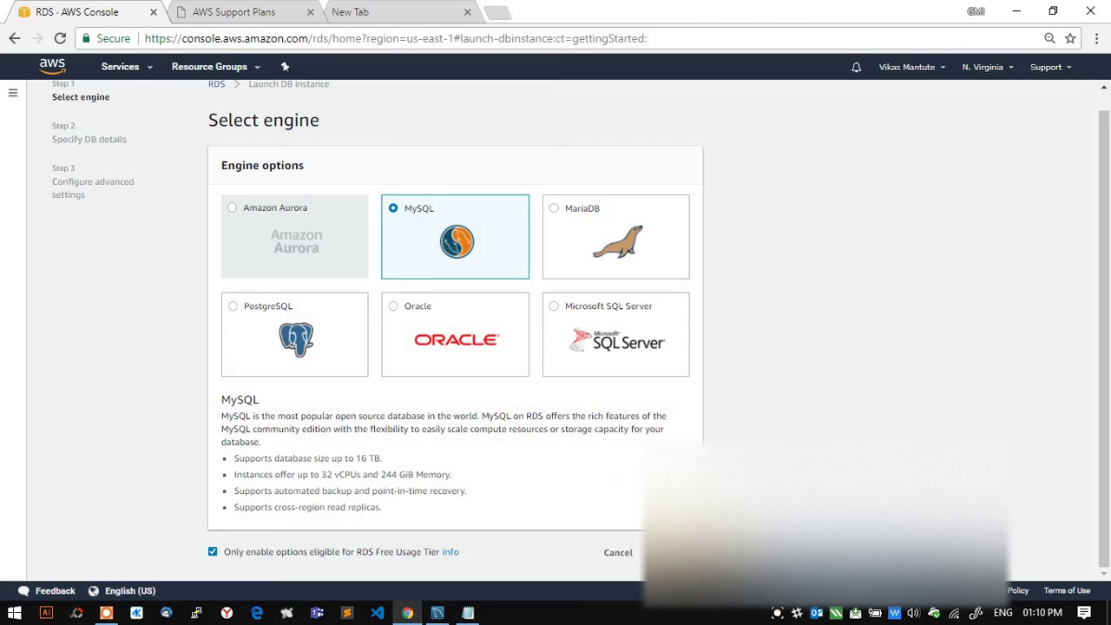
pyautogui.click(681, 552)
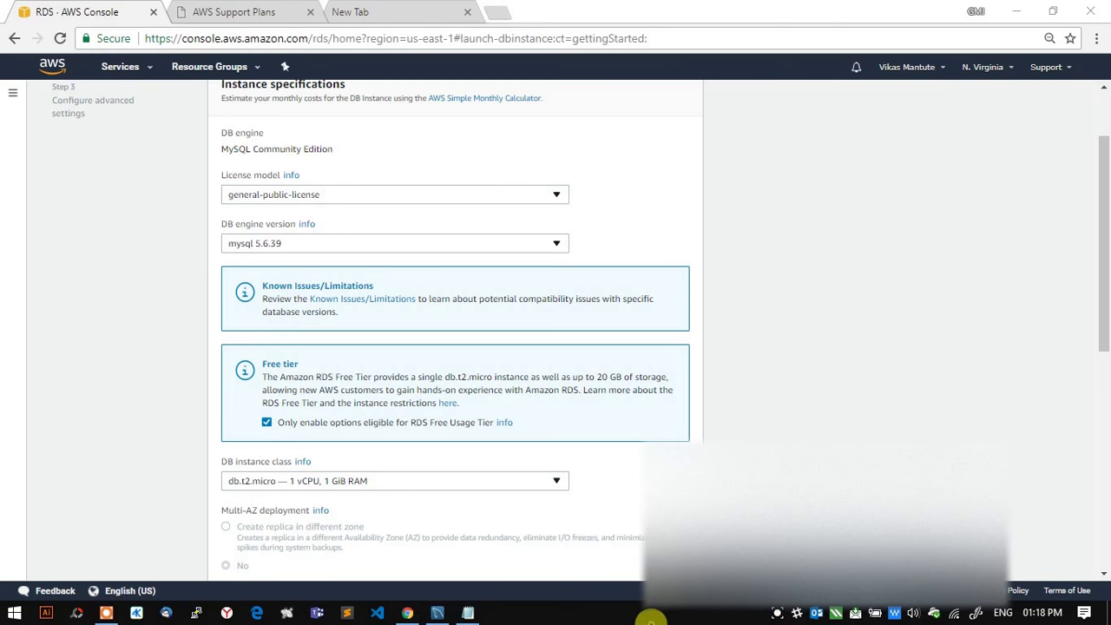
# Step: Select the general-public-license license model and DB engine version mysql 5.6.39
pyautogui.click(315, 195)
pyautogui.click(290, 215)
pyautogui.click(289, 243)
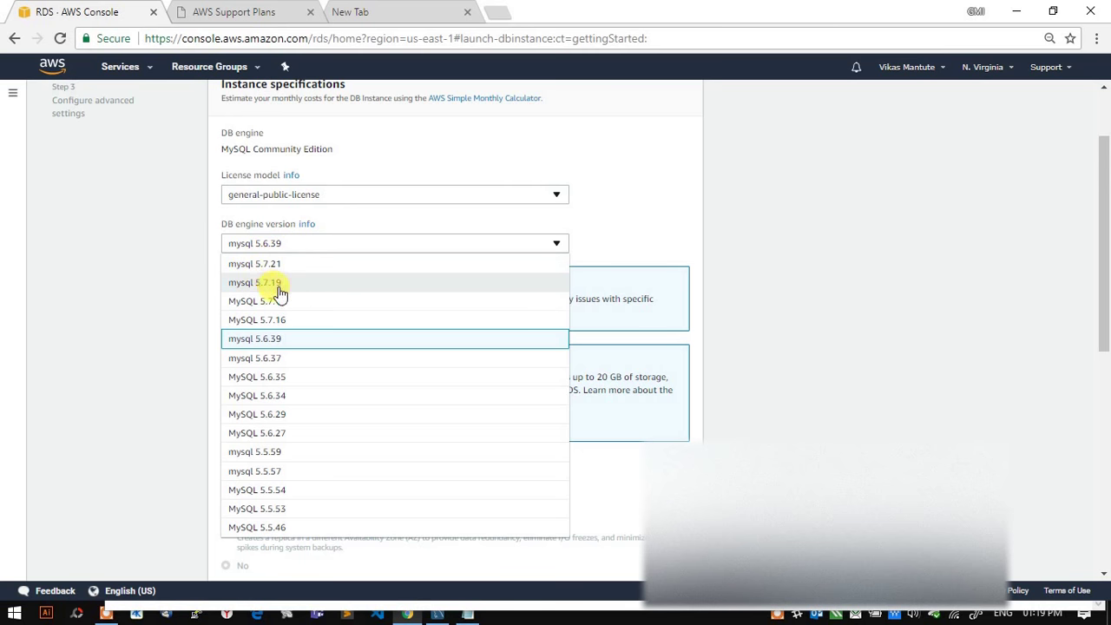
pyautogui.click(289, 343)
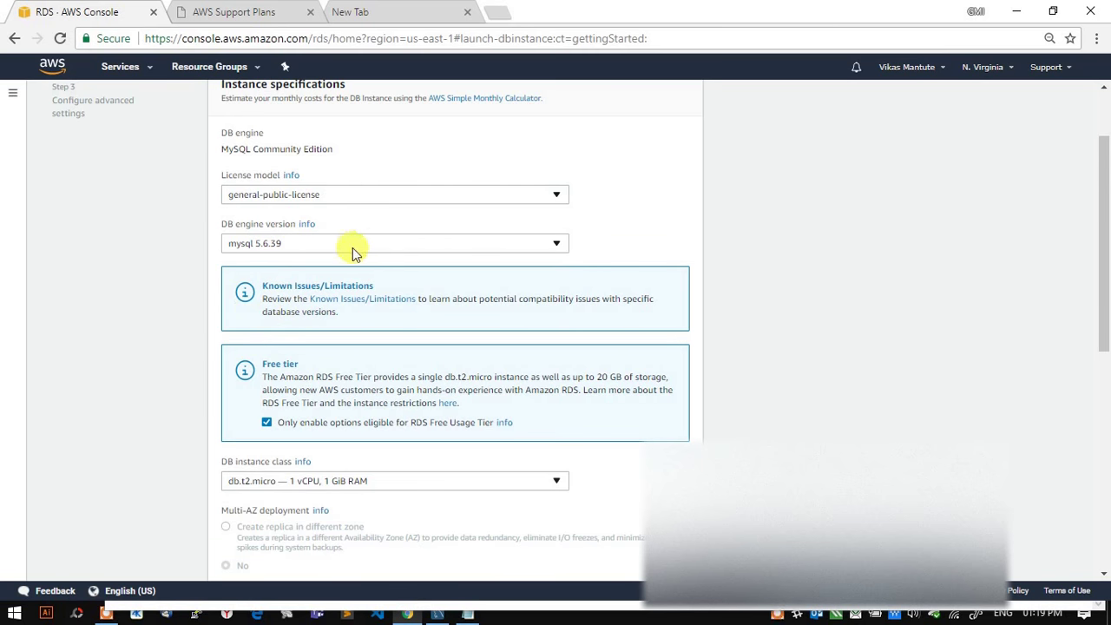
# Step: Keep db.t2.micro with 1 vCPU and 1 GiB RAM as the DB instance class
pyautogui.scroll(-2, 198, 280)
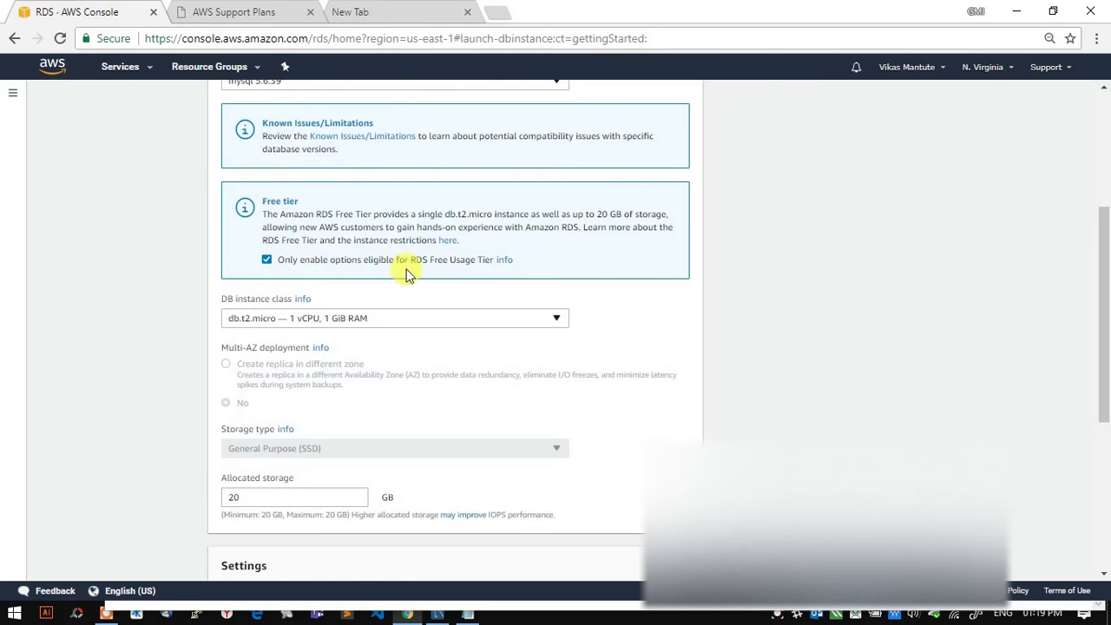
pyautogui.scroll(-1, 217, 247)
pyautogui.click(329, 238)
pyautogui.click(292, 237)
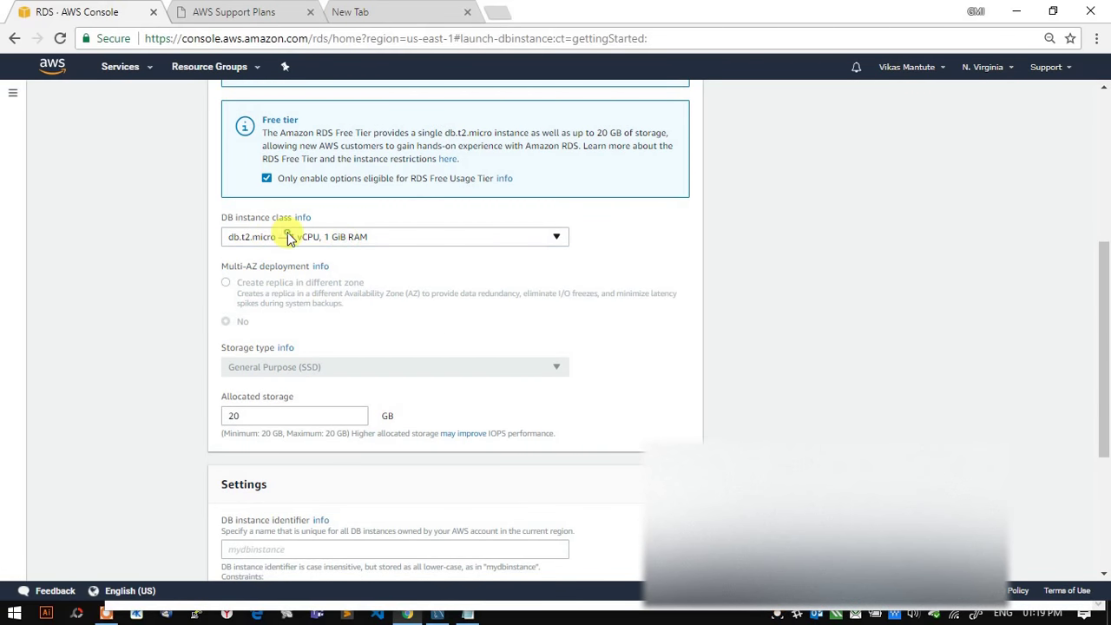
pyautogui.scroll(-1, 152, 289)
pyautogui.scroll(-1, 147, 289)
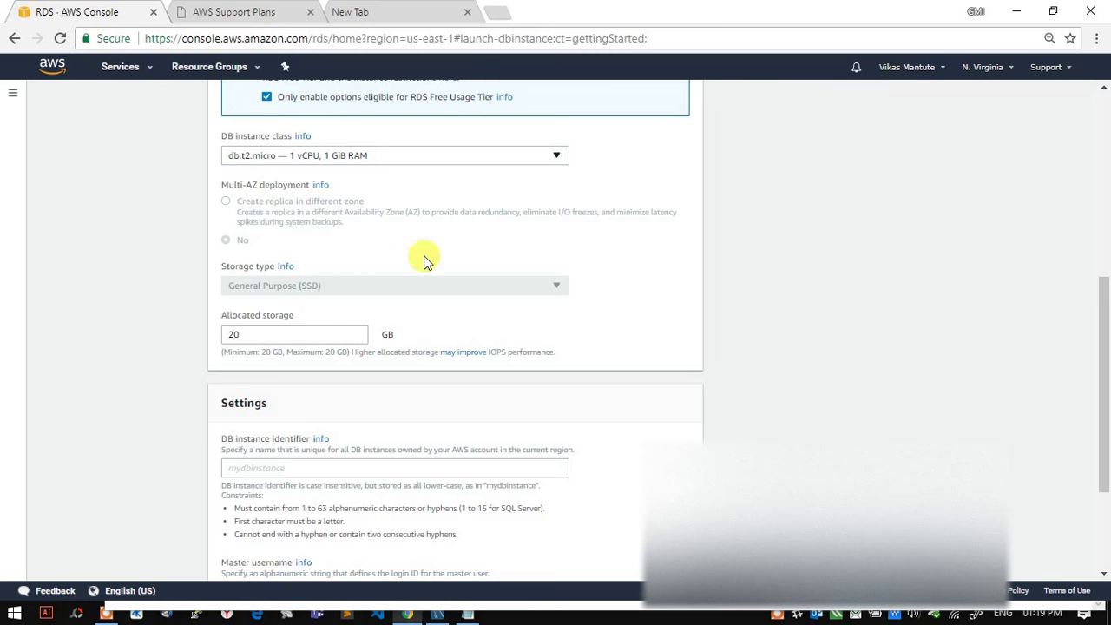
# Step: Set the DB instance identifier to "dbinstance" and copy that name
pyautogui.scroll(-2, 425, 262)
pyautogui.click(263, 386)
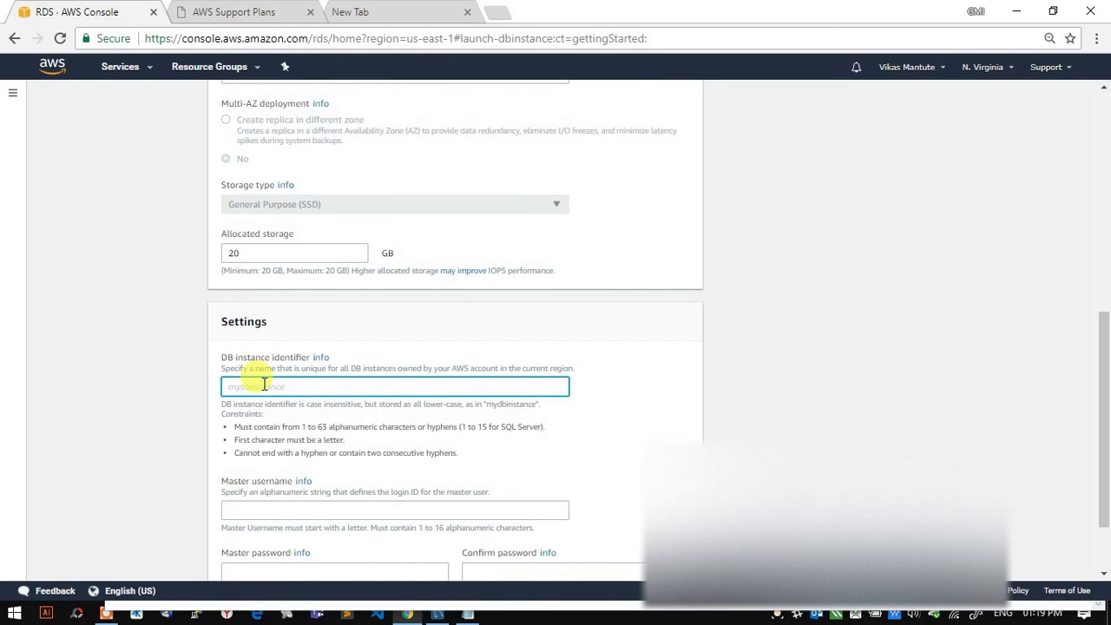
pyautogui.write('mys')
pyautogui.press('BackSpace')
pyautogui.press('BackSpace')
pyautogui.write('dbinsta')
pyautogui.doubleClick(264, 384)
pyautogui.hotkey('ctrl', 'c')
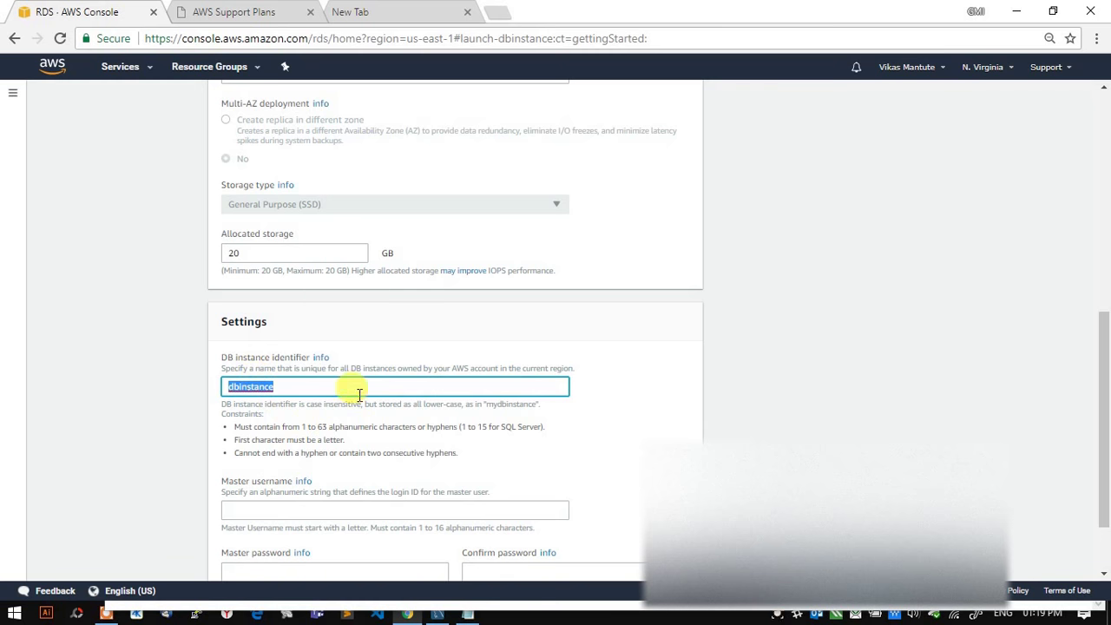
# Step: Switch to Notepad and add the line "Intance Name: dbinstance" below the heading
pyautogui.click(468, 614)
pyautogui.click(371, 312)
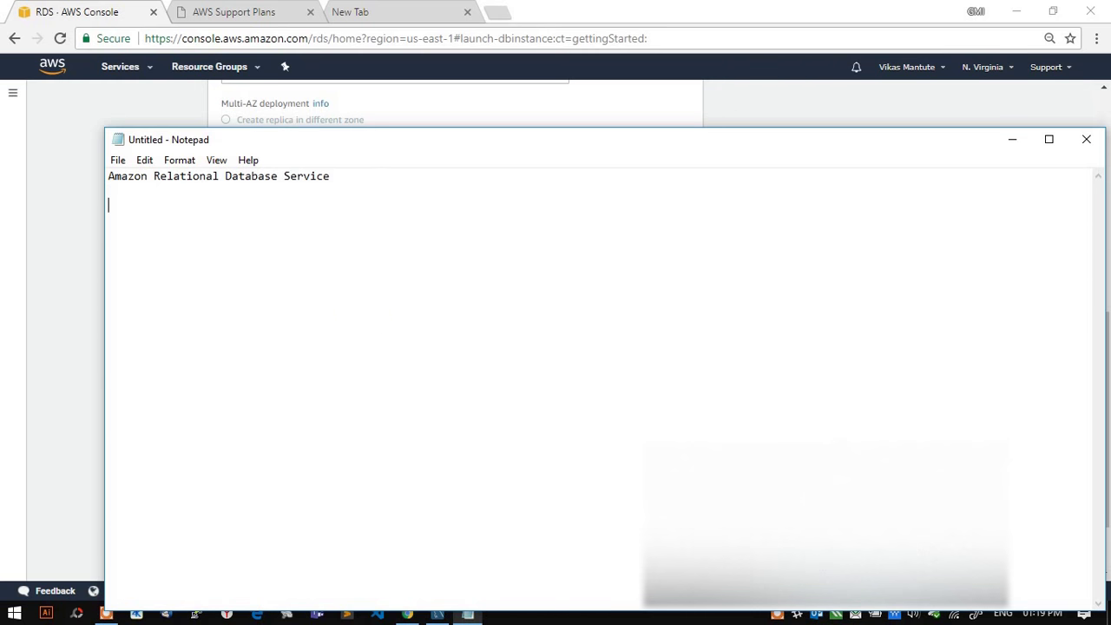
pyautogui.write('Dbins')
pyautogui.press('BackSpace')
pyautogui.press('BackSpace')
pyautogui.press('BackSpace')
pyautogui.press('BackSpace')
pyautogui.write('ntance Name:')
pyautogui.hotkey('ctrl', 'v')
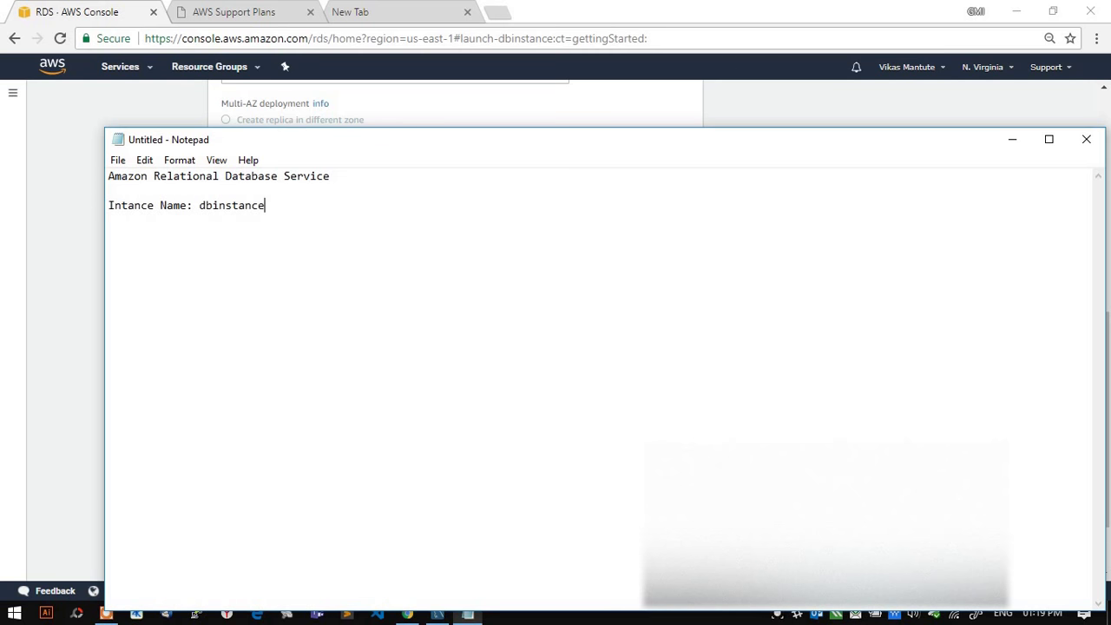
# Step: Return to the RDS form in the browser and set the master username to "superadmin"
pyautogui.click(78, 252)
pyautogui.click(322, 385)
pyautogui.scroll(-1, 228, 359)
pyautogui.click(269, 427)
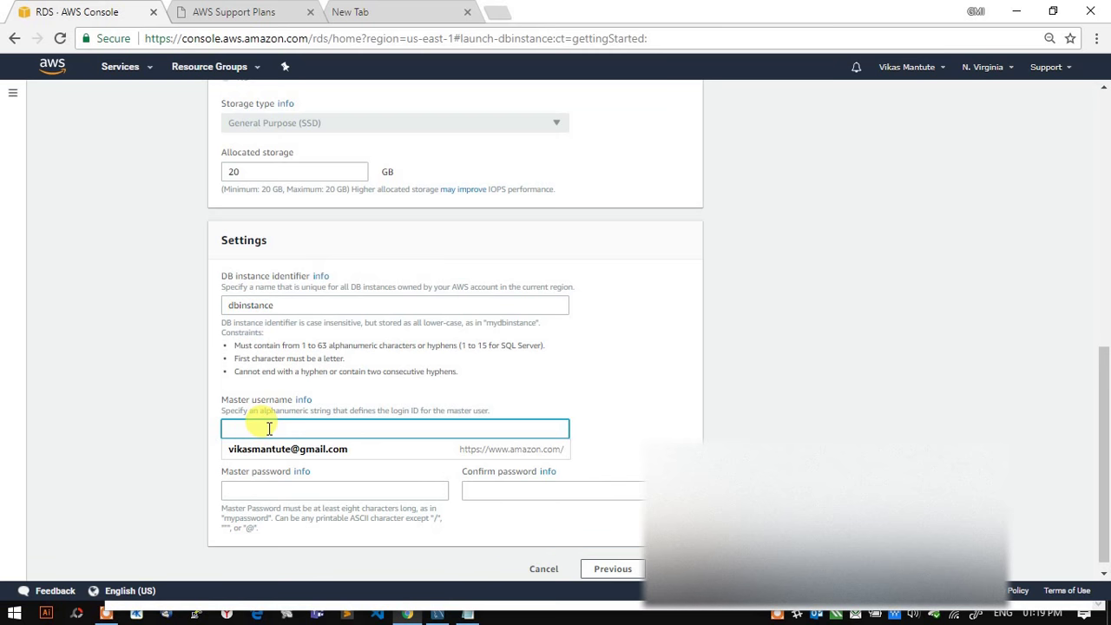
pyautogui.write('supera')
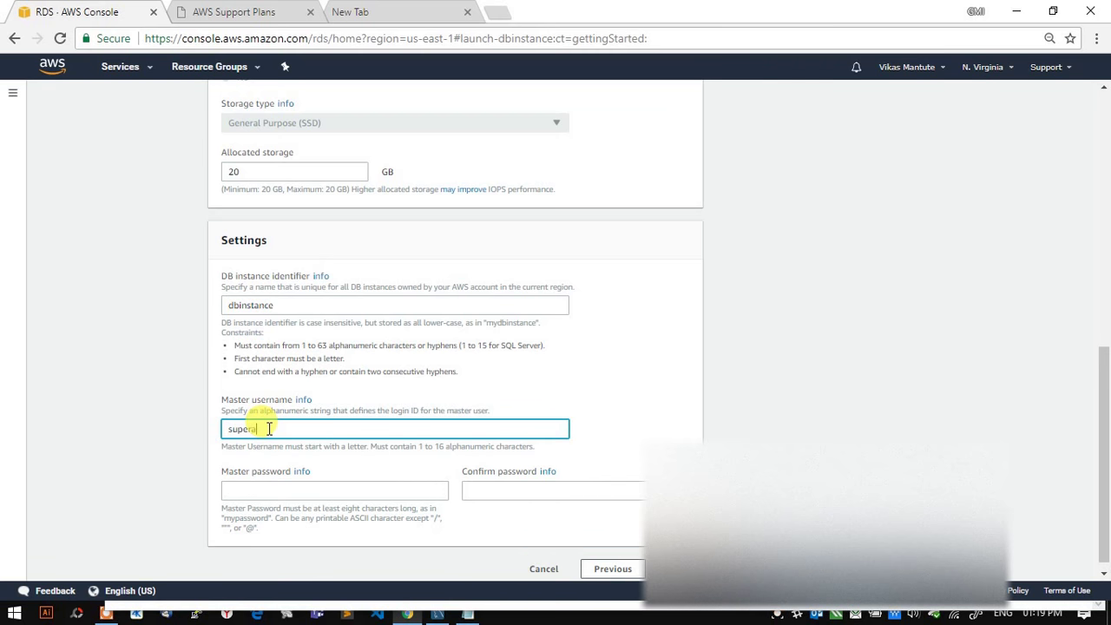
pyautogui.write('dmin')
pyautogui.hotkey('ctrl', 'a')
# Step: Switch to Notepad and add the lines "Admin Username: superadmin" and "Password:" followed by eight asterisks as a placeholder
pyautogui.click(468, 615)
pyautogui.press('Return')
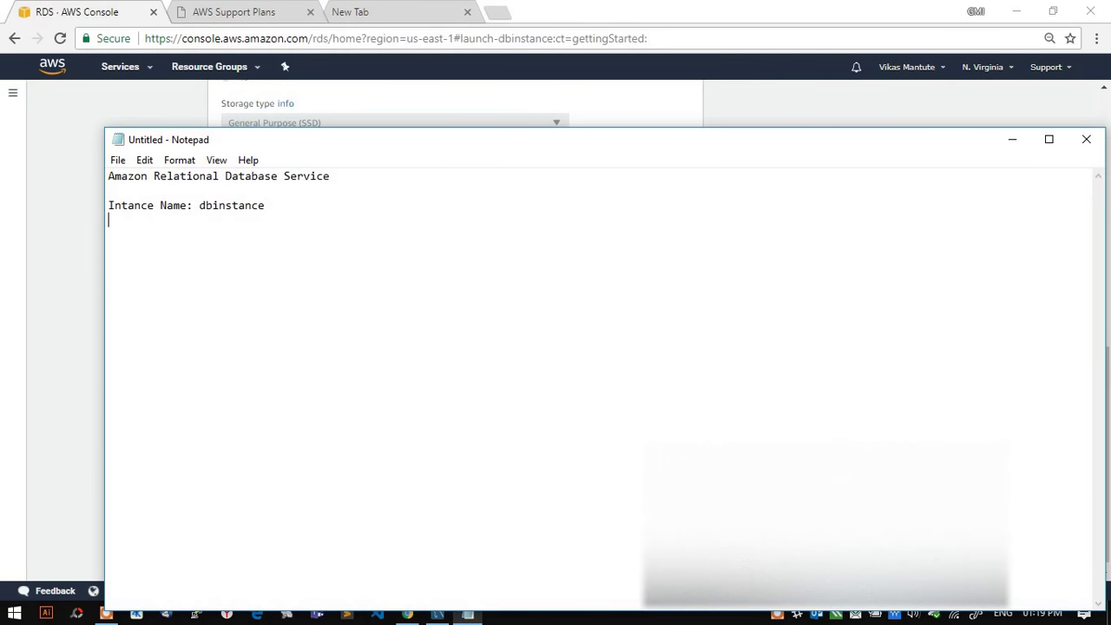
pyautogui.write('Admin')
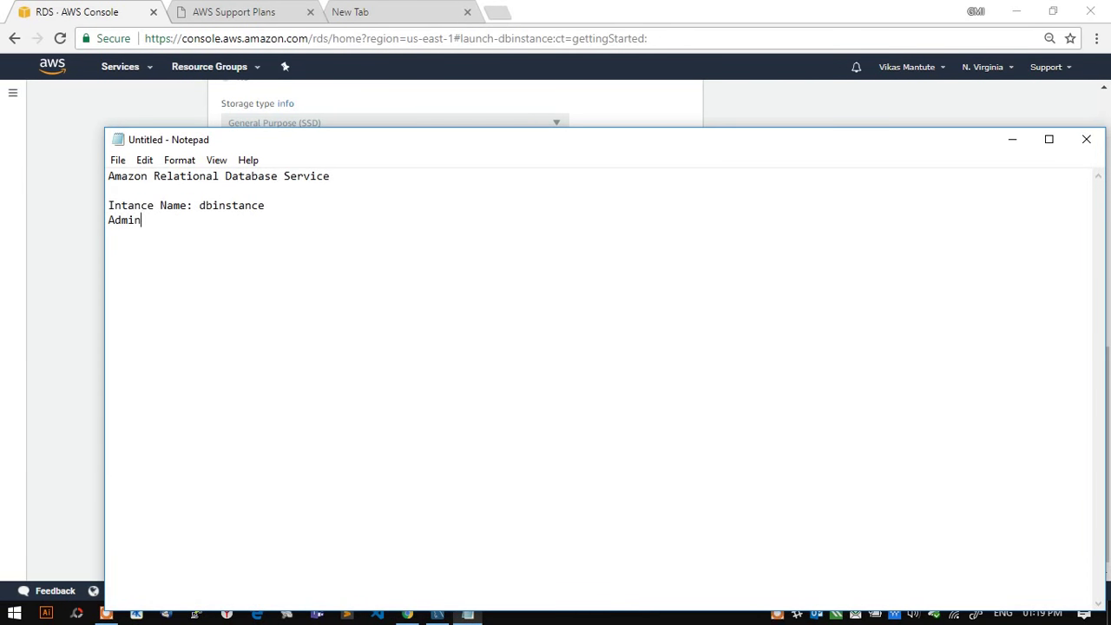
pyautogui.write(' Username: superadmin')
pyautogui.press('Return')
pyautogui.write('Pa')
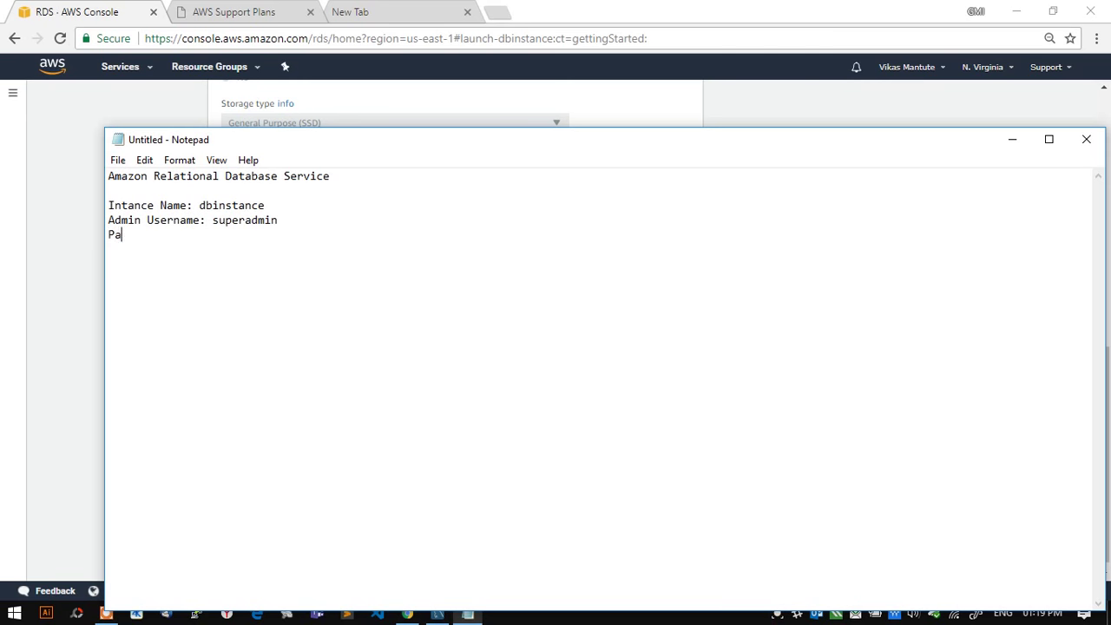
pyautogui.write('ssword: ********')
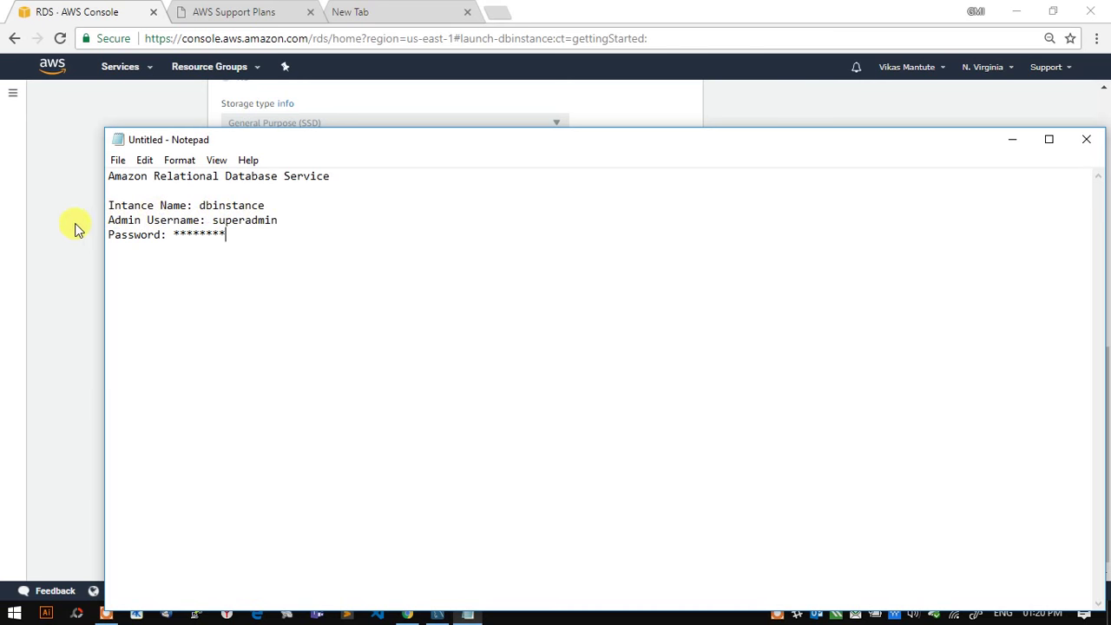
# Step: Switch back to the RDS form in the browser and try to enter a master password
pyautogui.click(75, 228)
pyautogui.click(265, 489)
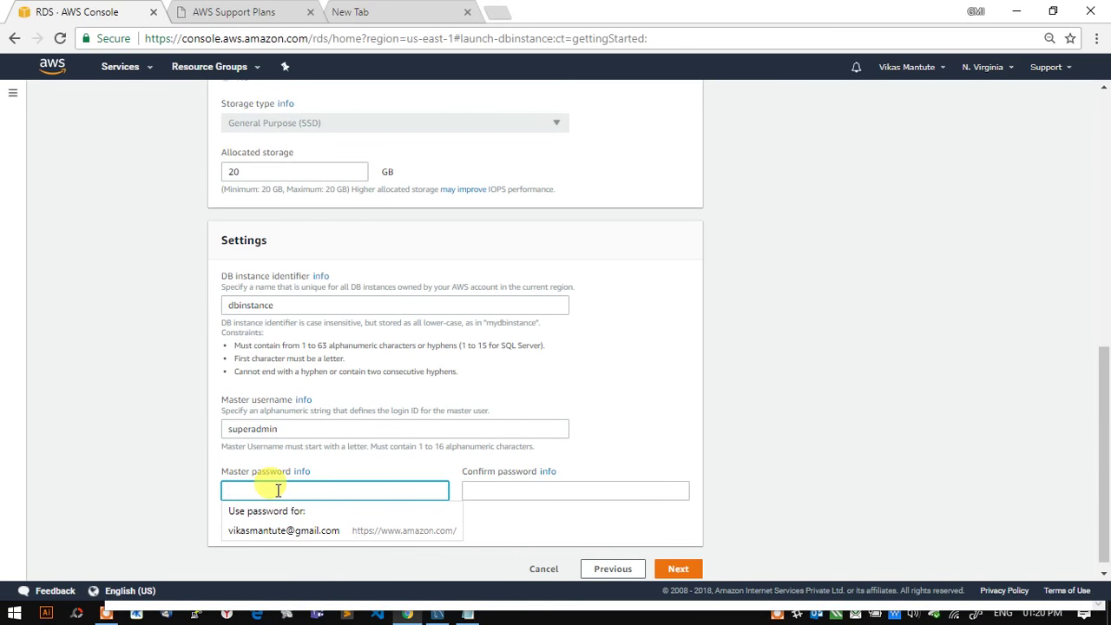
pyautogui.write('*')
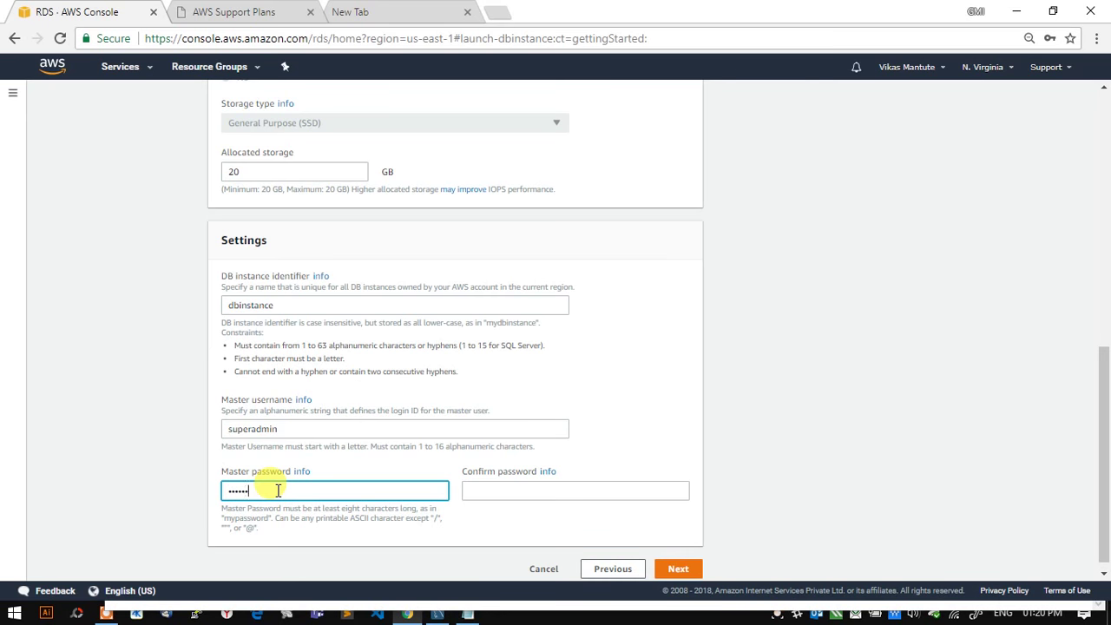
pyautogui.press('Tab')
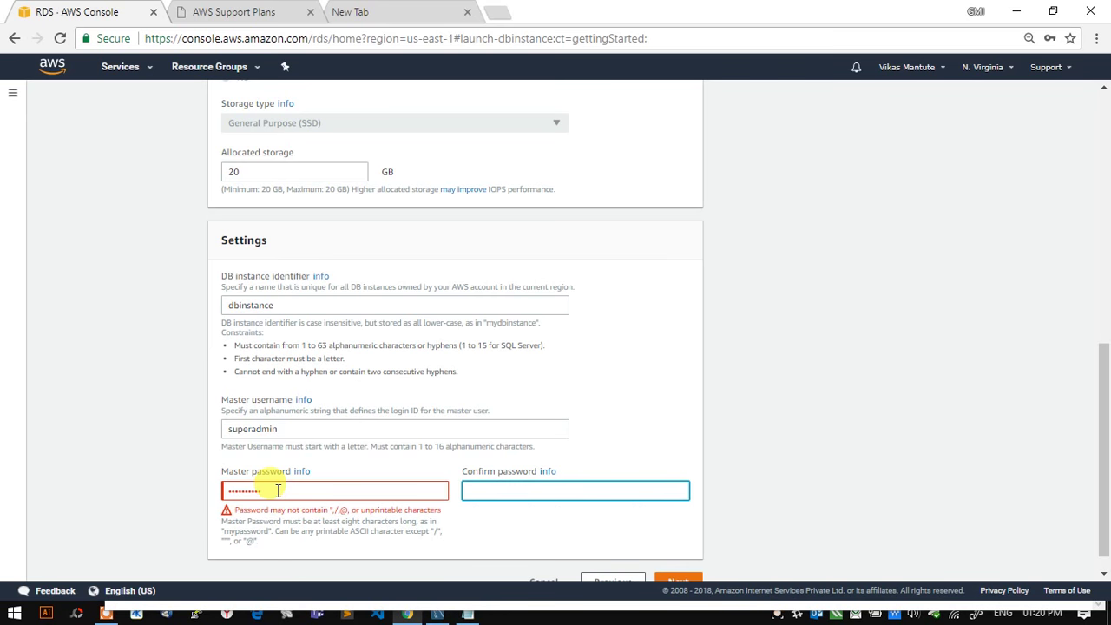
pyautogui.doubleClick(278, 490)
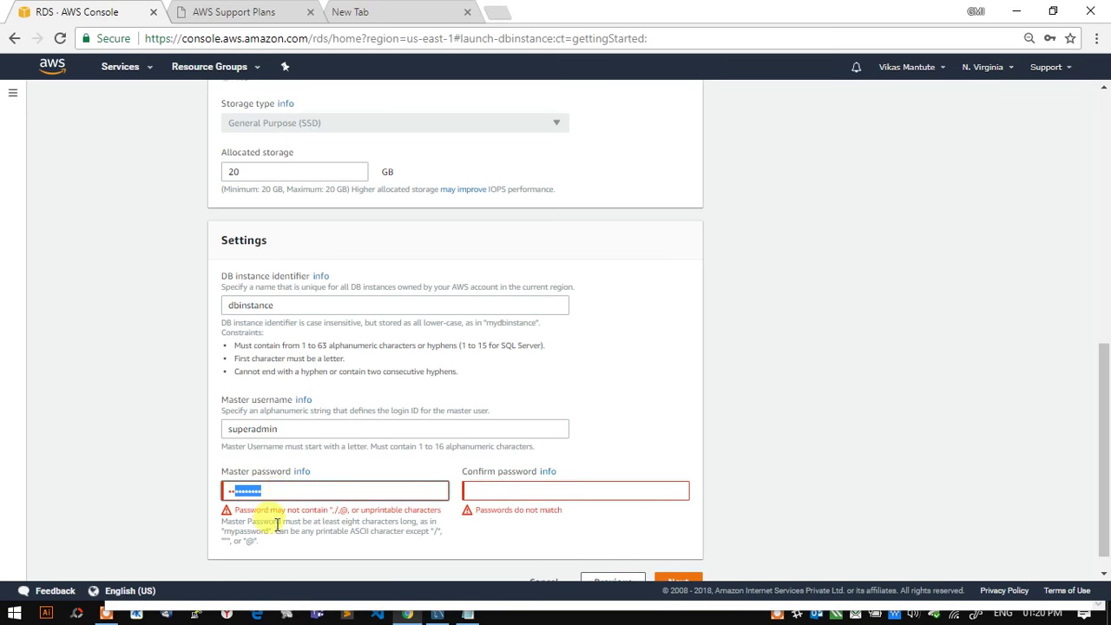
pyautogui.moveTo(249, 510); pyautogui.dragTo(365, 510)
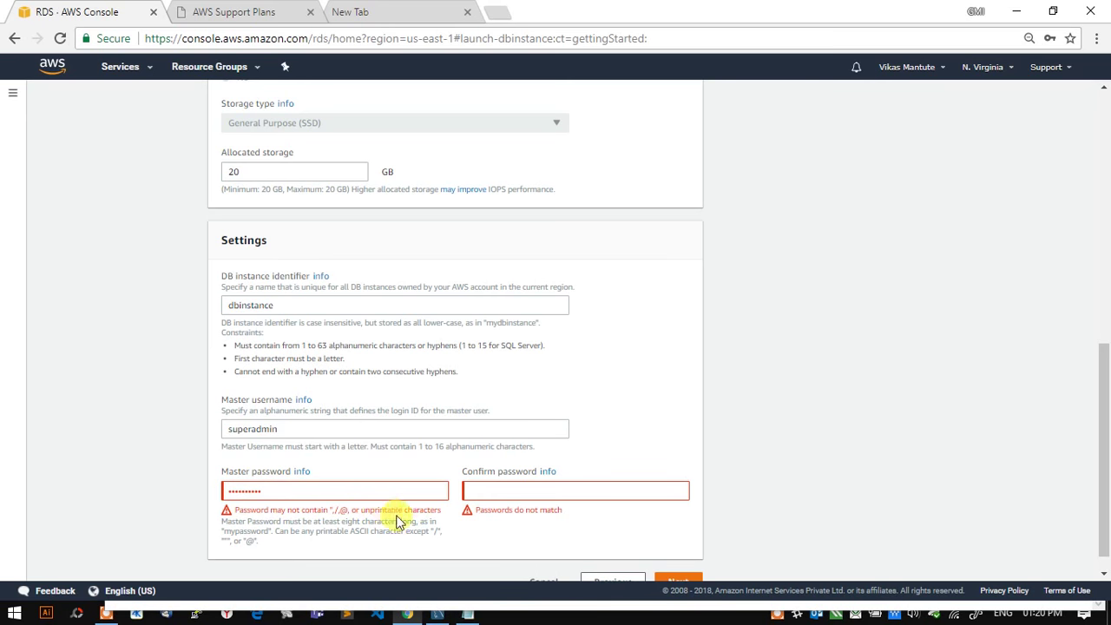
# Step: Replace the master password with one free of disallowed characters and repeat it in the Confirm password field
pyautogui.doubleClick(371, 492)
pyautogui.write('••')
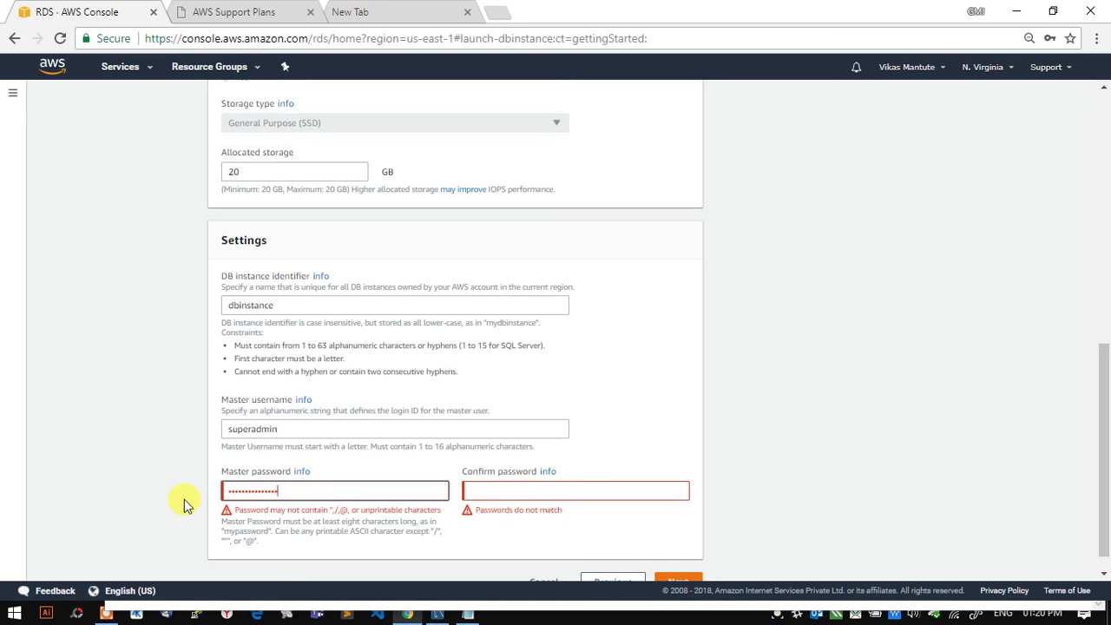
pyautogui.press('Tab')
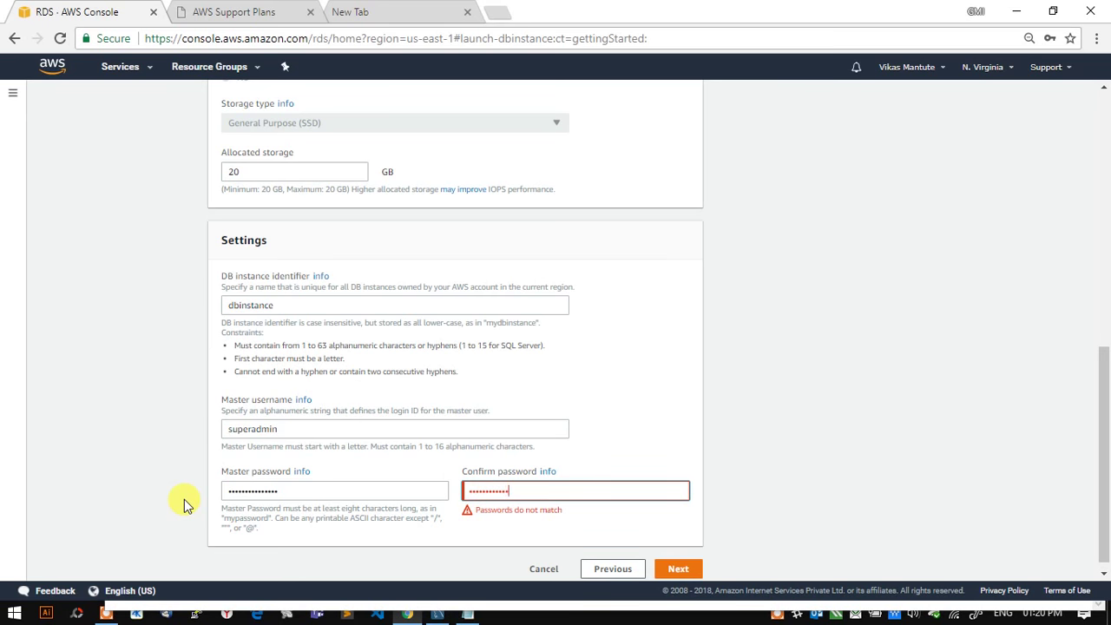
pyautogui.click(518, 531)
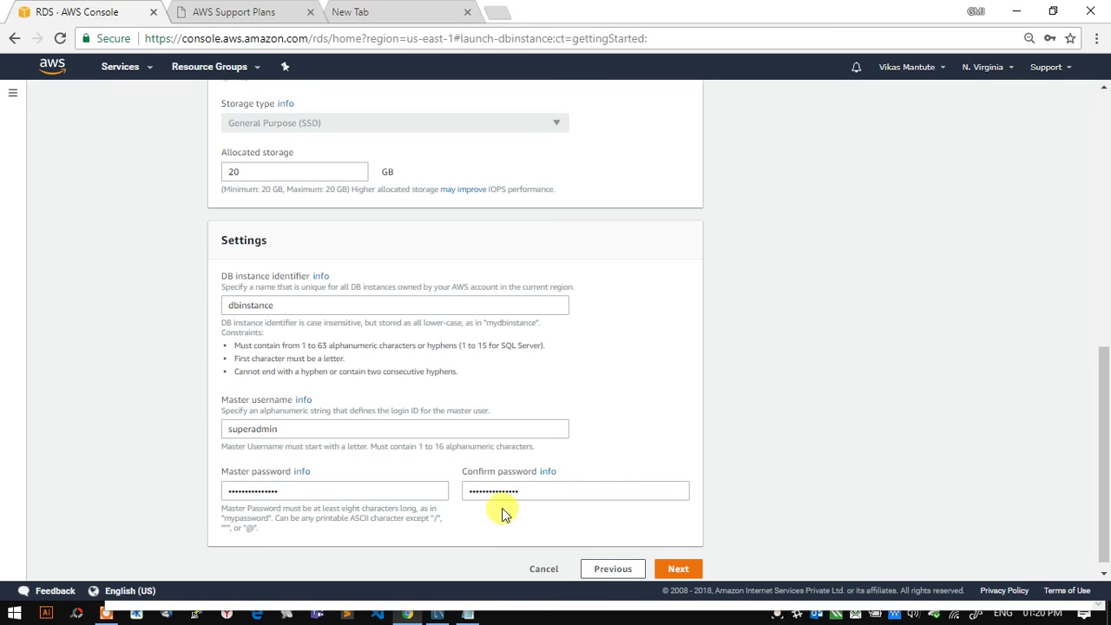
# Step: Review the instance specifications and settings, and proceed to the advanced settings
pyautogui.scroll(4, 472, 373)
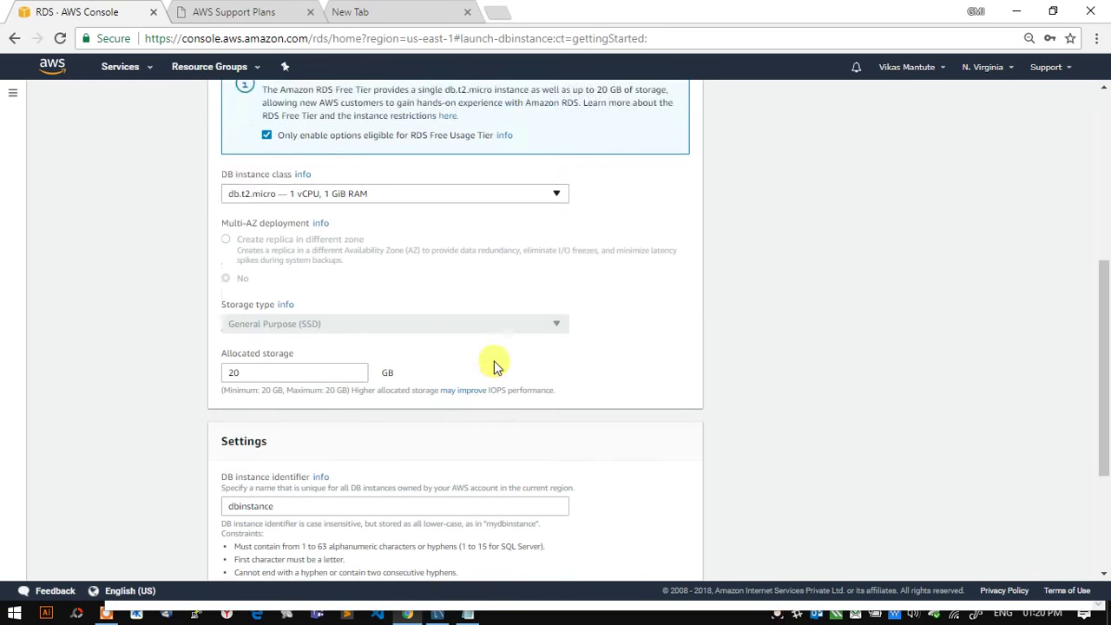
pyautogui.scroll(-3, 551, 320)
pyautogui.scroll(-1, 547, 324)
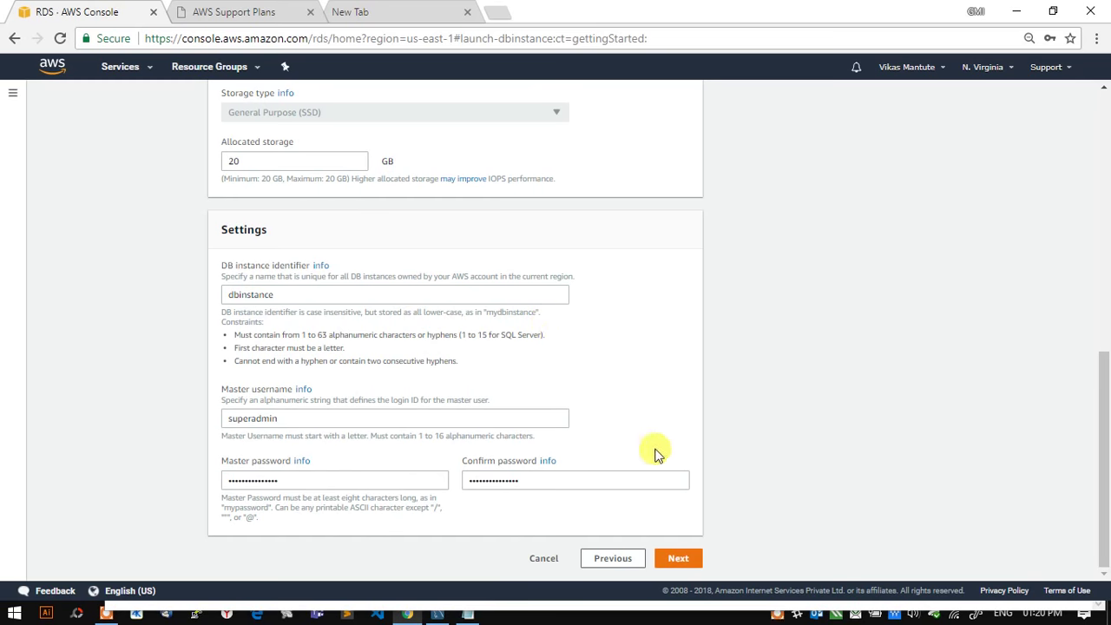
pyautogui.click(676, 558)
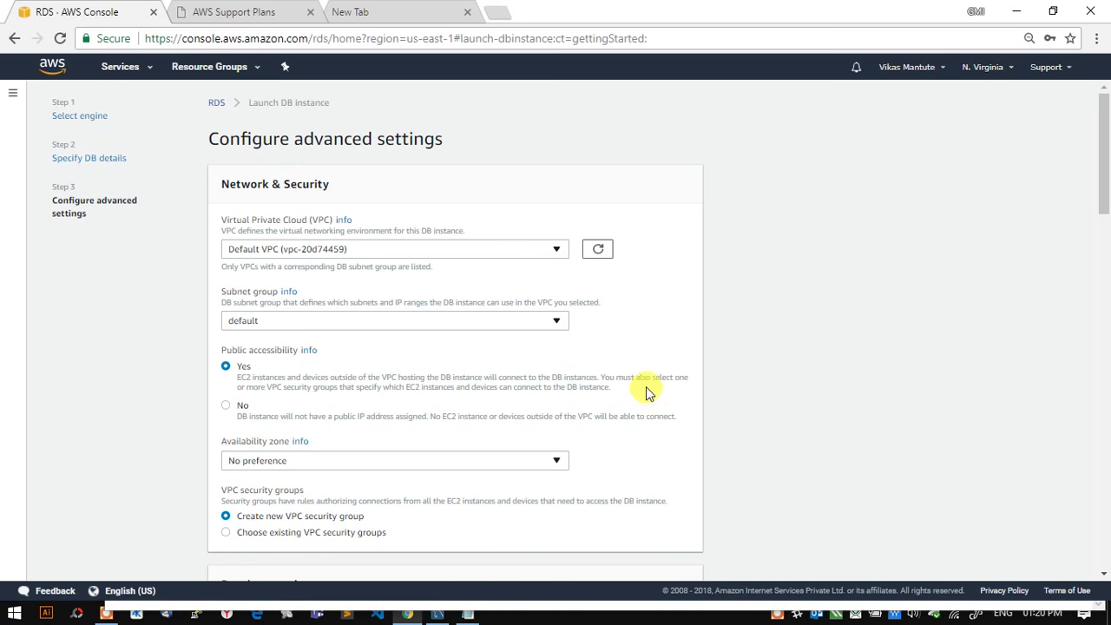
# Step: Switch to Notepad, add the line "Database Name: DBmaster" below the password line, and copy the name DBmaster
pyautogui.scroll(-1, 681, 250)
pyautogui.scroll(-5, 682, 252)
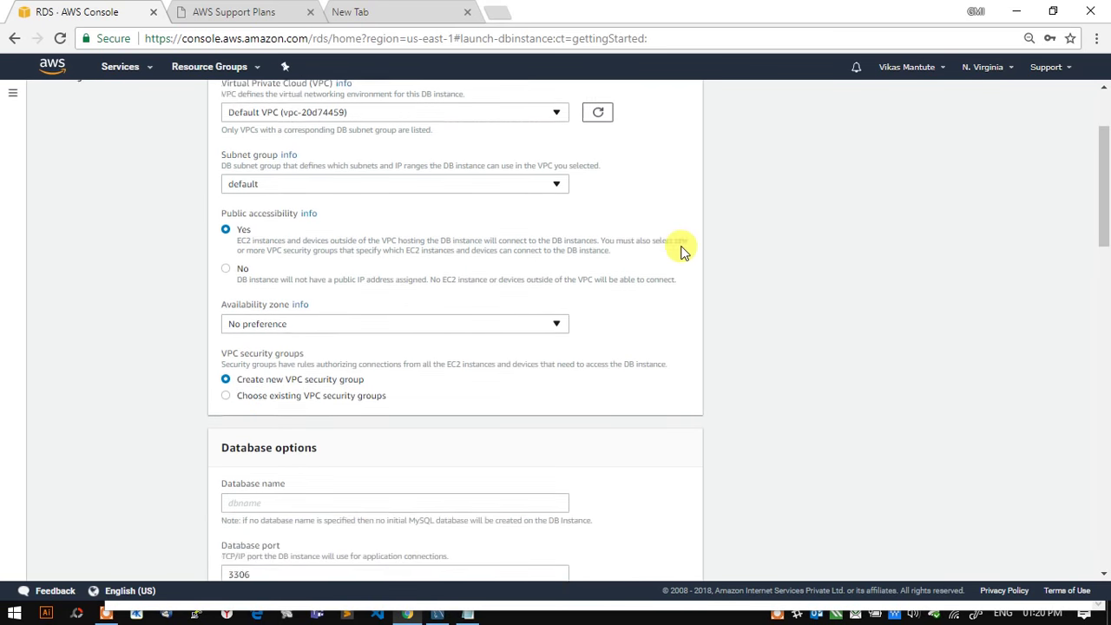
pyautogui.scroll(-6, 681, 256)
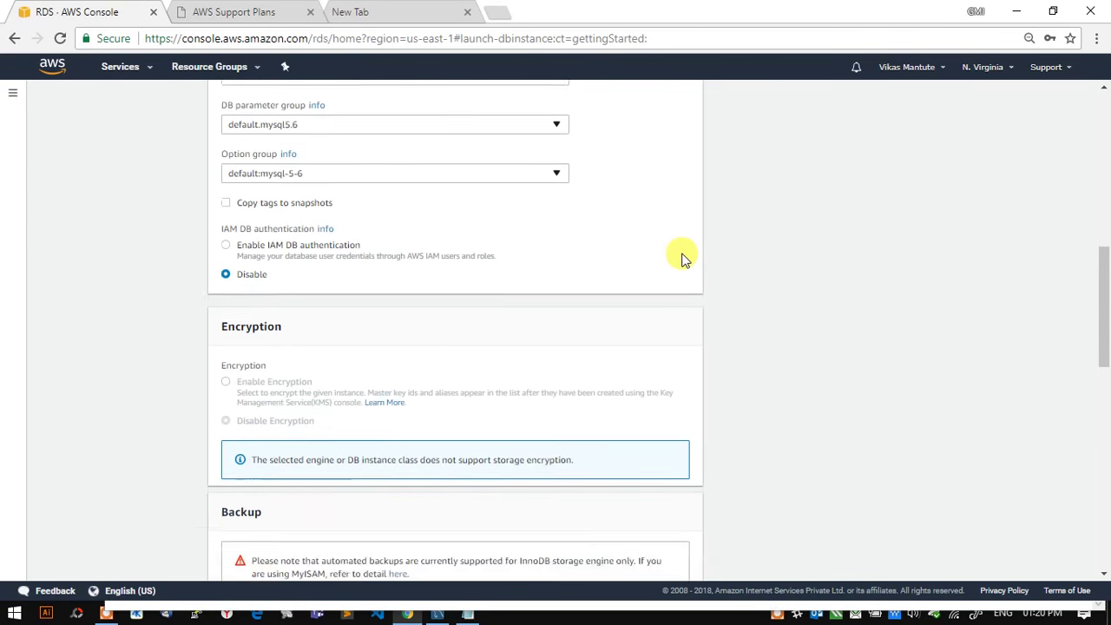
pyautogui.scroll(13, 681, 257)
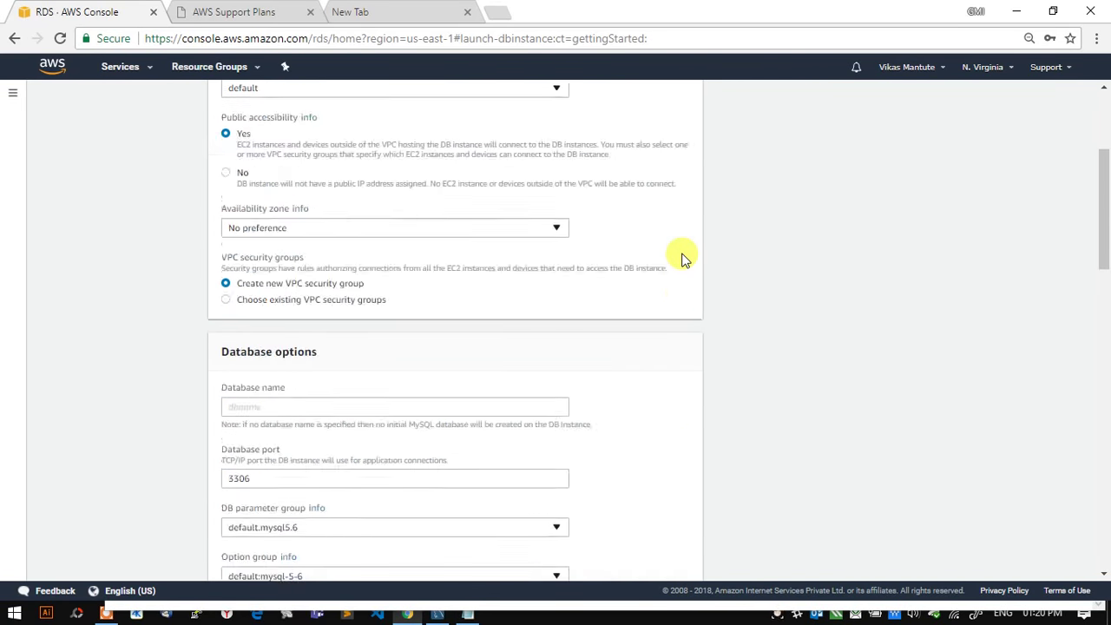
pyautogui.scroll(-8, 488, 290)
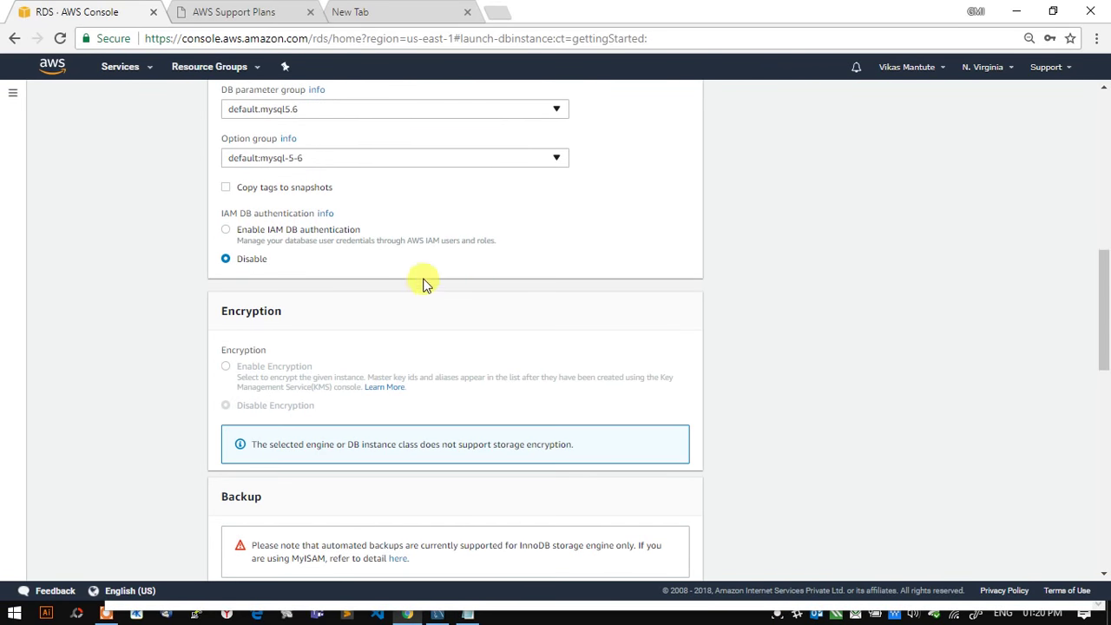
pyautogui.scroll(4, 419, 285)
pyautogui.click(248, 315)
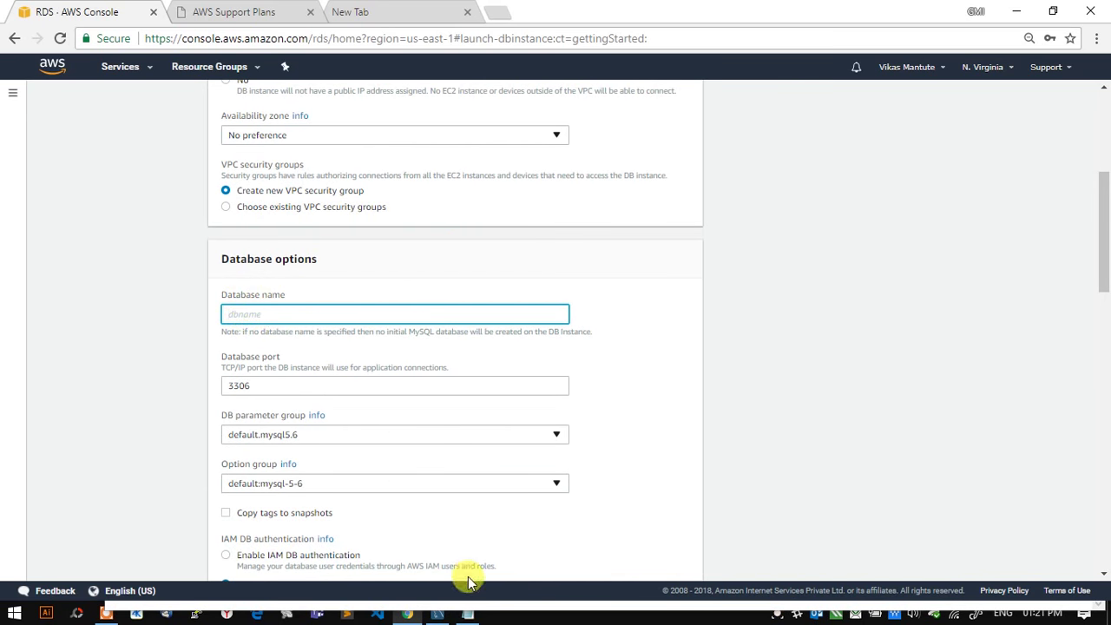
pyautogui.click(467, 614)
pyautogui.write('D')
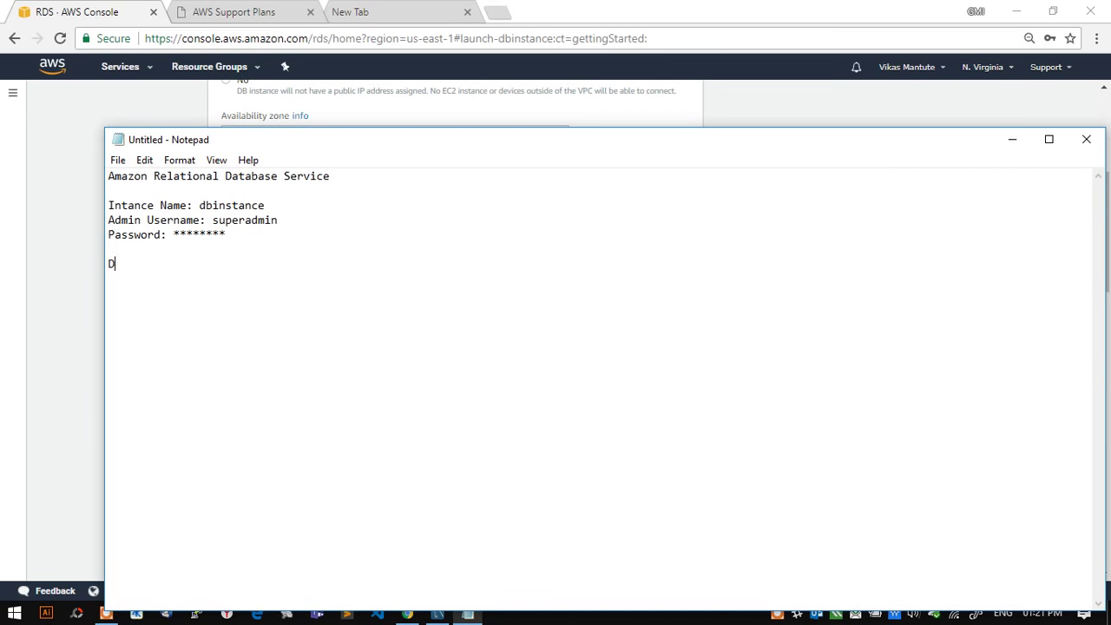
pyautogui.write('atabase Name: DBms')
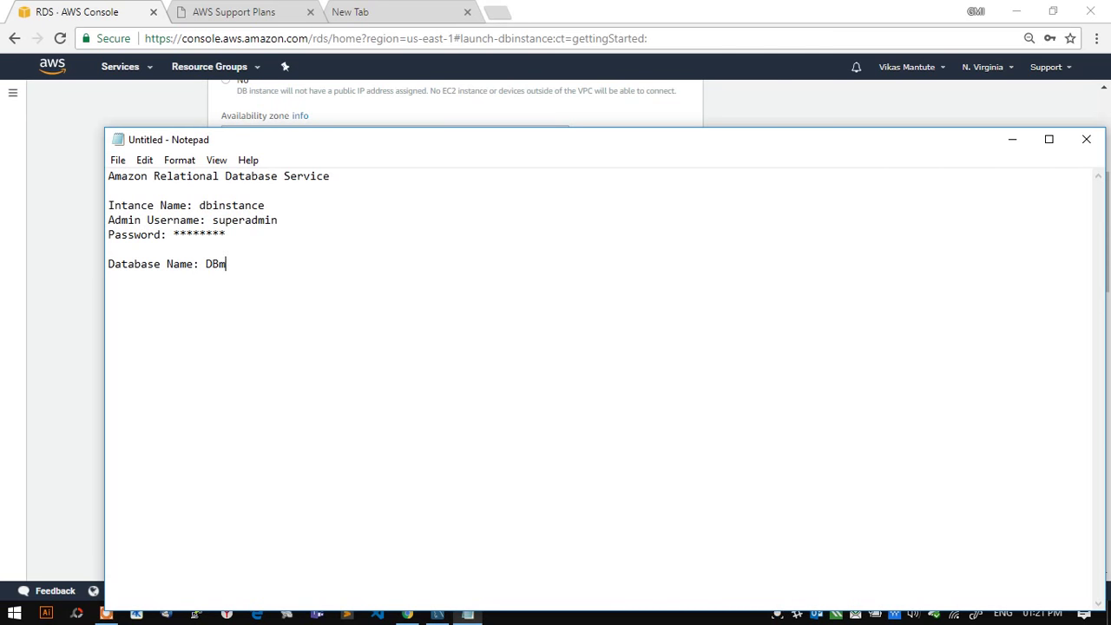
pyautogui.press('BackSpace')
pyautogui.write('aster')
pyautogui.moveTo(206, 264); pyautogui.dragTo(254, 269)
pyautogui.hotkey('ctrl', 'c')
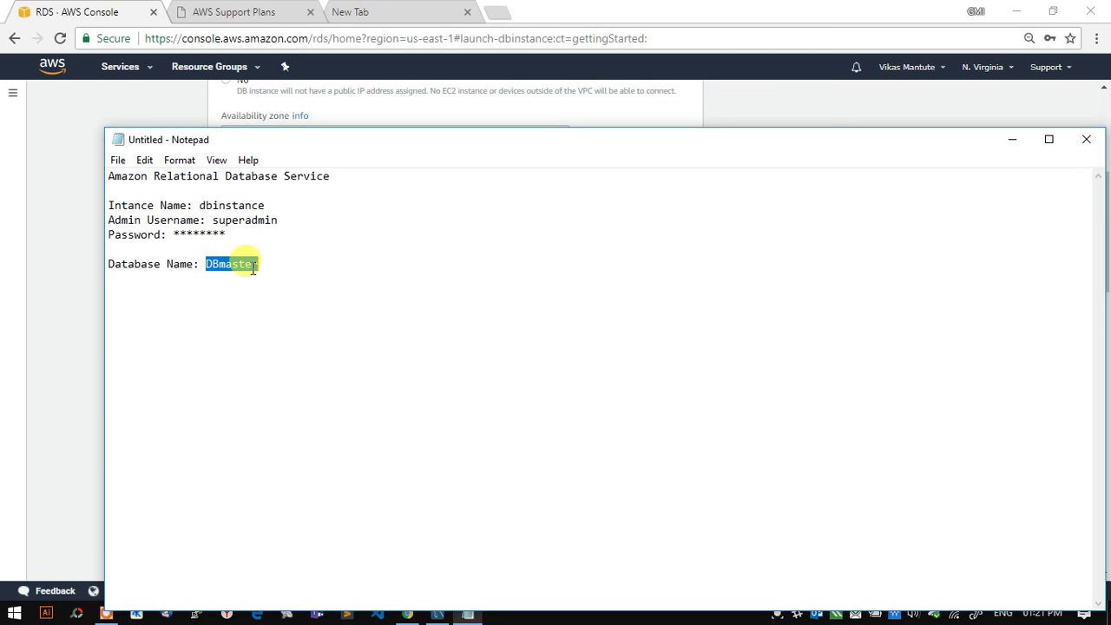
# Step: Switch back to the RDS form in the browser and paste DBmaster as the database name
pyautogui.click(77, 199)
pyautogui.click(251, 312)
pyautogui.hotkey('ctrl', 'v')
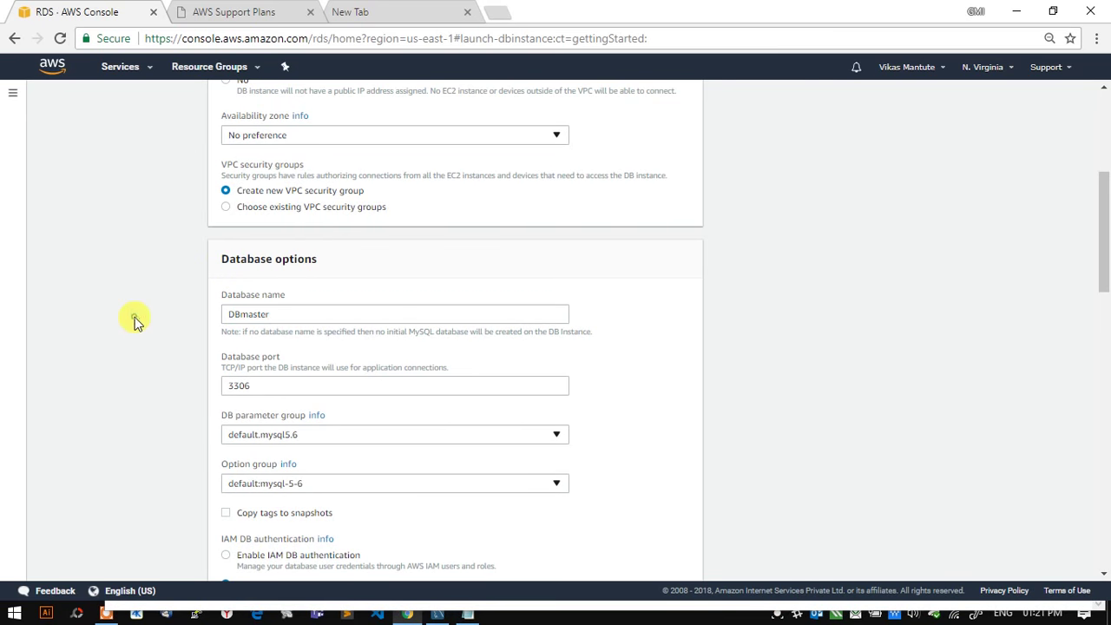
# Step: Review the network, database, encryption, backup and monitoring settings of the new instance
pyautogui.scroll(-2, 136, 315)
pyautogui.scroll(6, 141, 302)
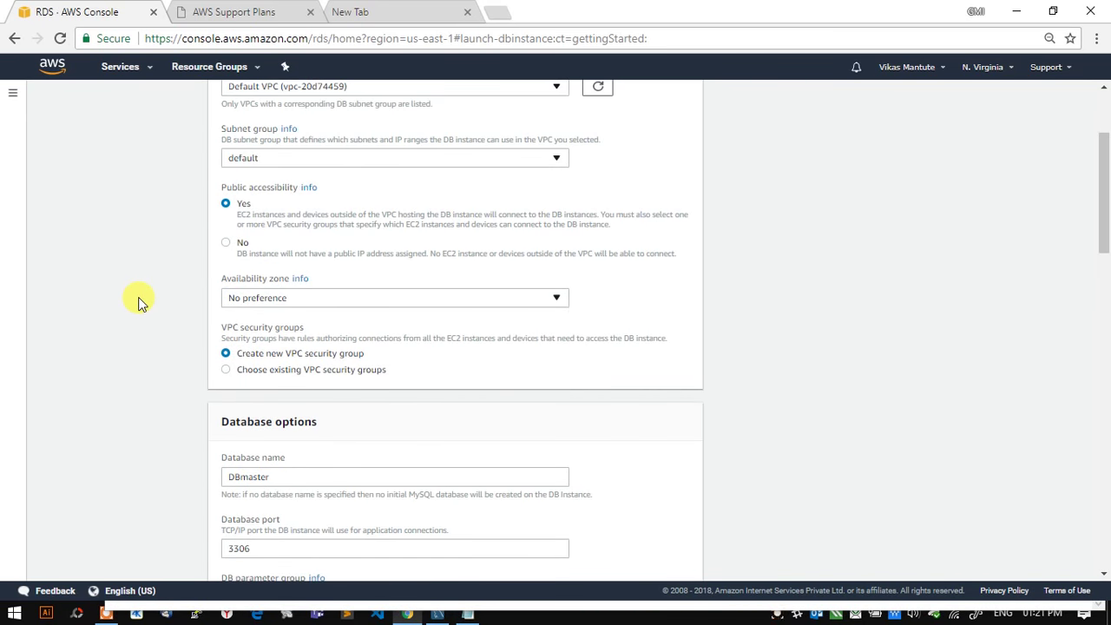
pyautogui.scroll(-10, 139, 308)
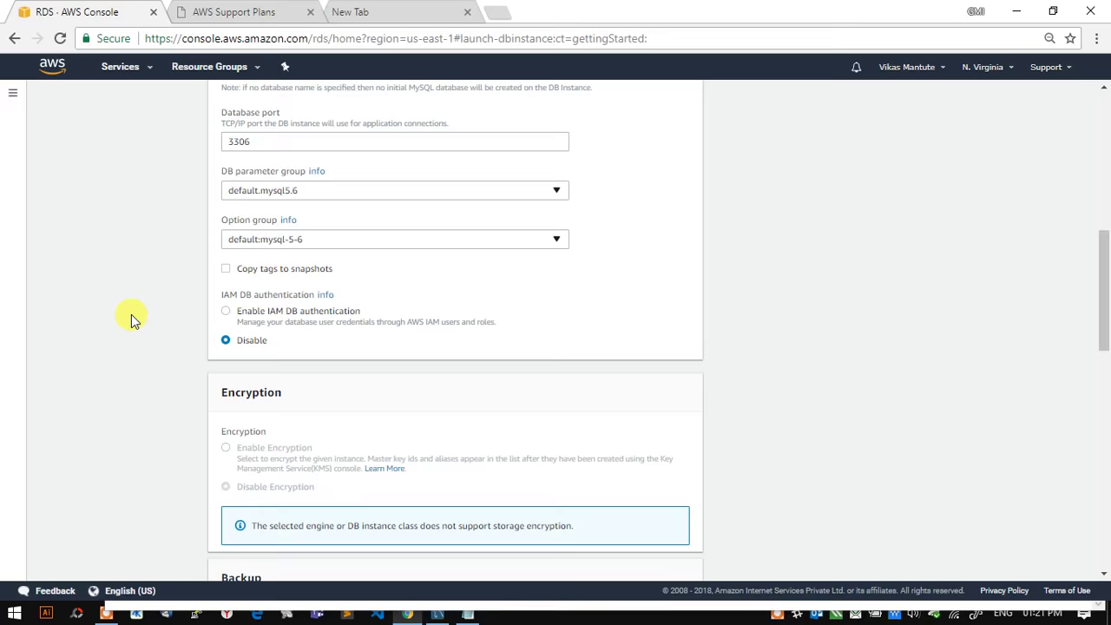
pyautogui.scroll(4, 131, 318)
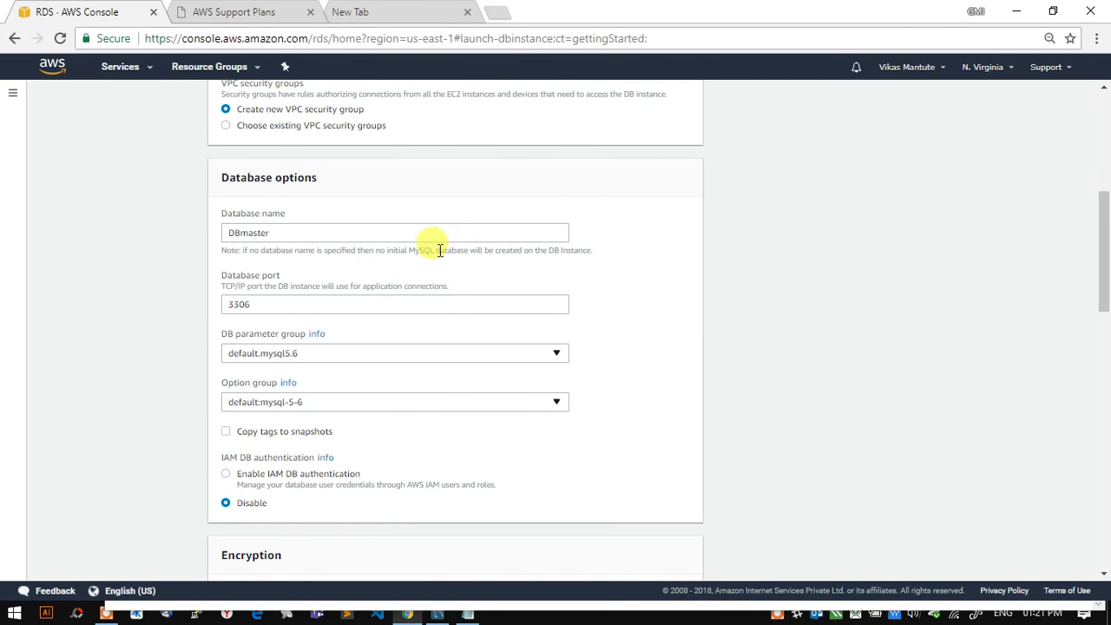
pyautogui.scroll(-2, 326, 273)
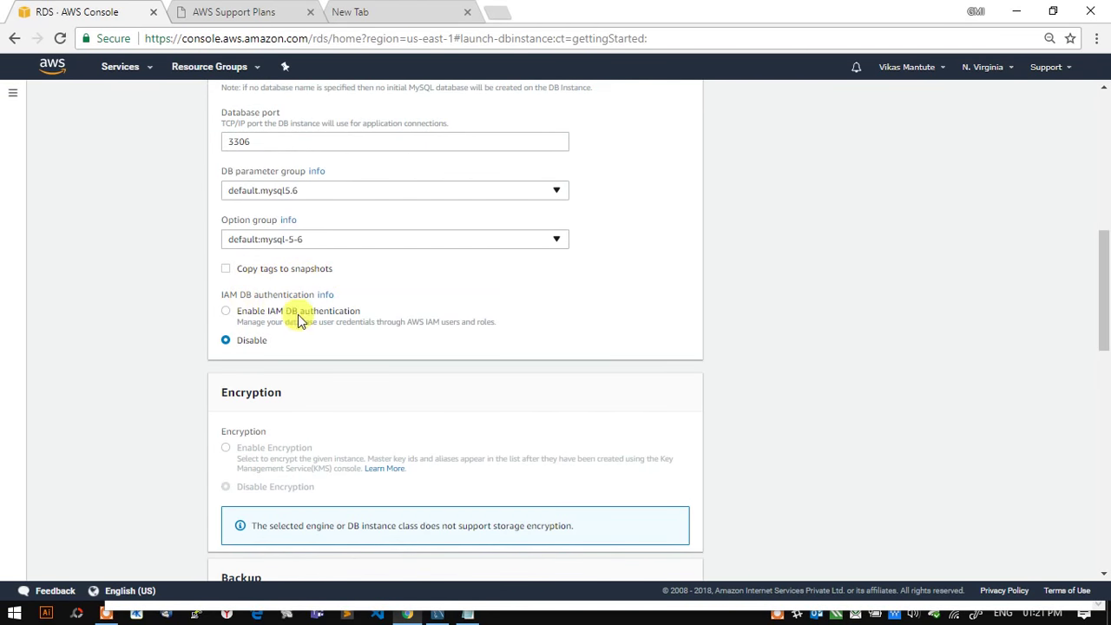
pyautogui.scroll(-3, 269, 317)
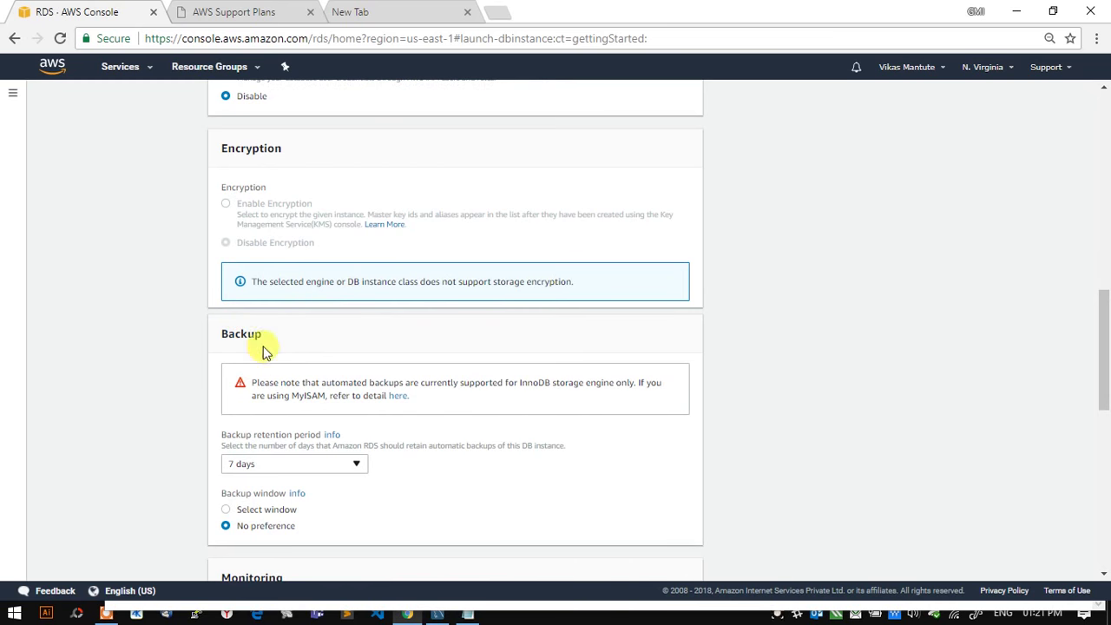
pyautogui.scroll(-1, 402, 322)
pyautogui.scroll(-1, 330, 369)
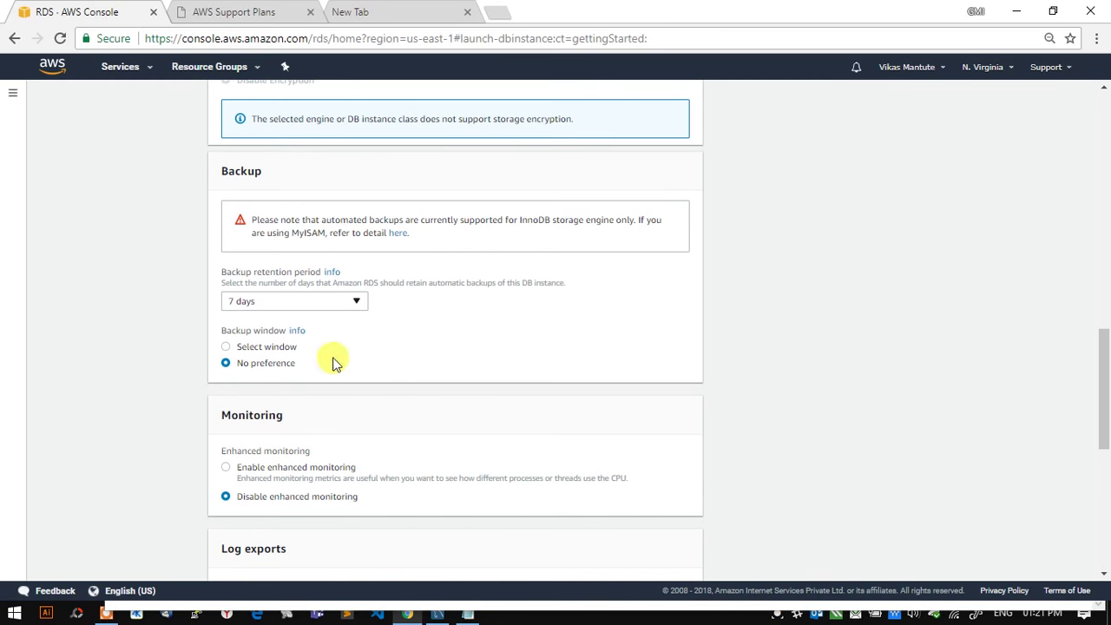
pyautogui.scroll(-2, 333, 363)
pyautogui.scroll(-1, 347, 321)
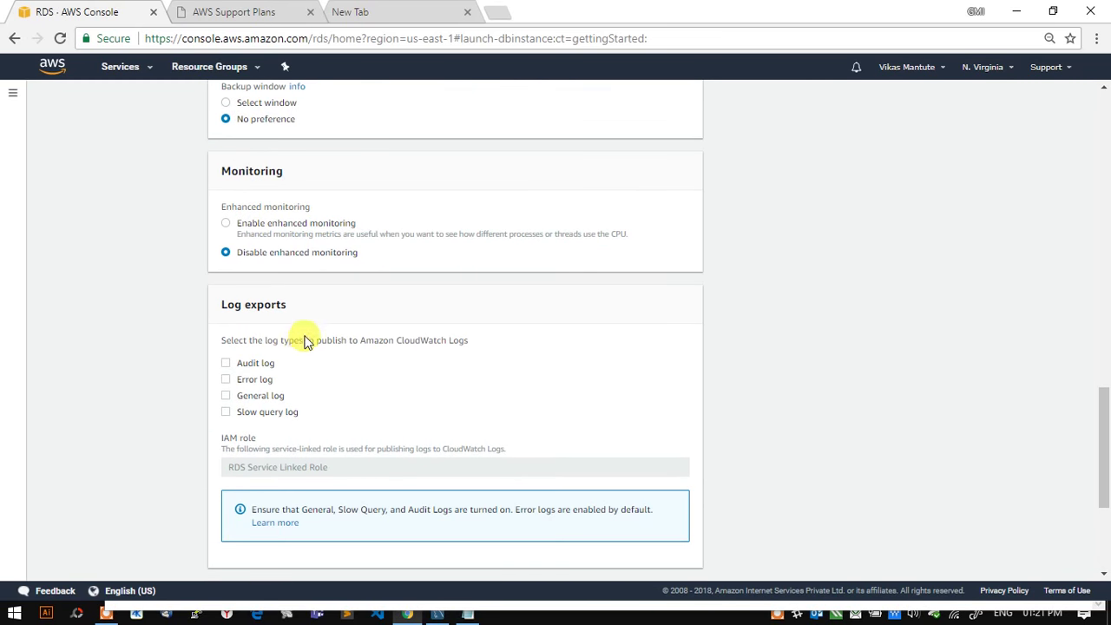
# Step: Enable publishing of the audit, error, general and slow query logs to CloudWatch, and review the maintenance settings
pyautogui.click(226, 380)
pyautogui.click(226, 396)
pyautogui.click(225, 411)
pyautogui.scroll(-2, 298, 355)
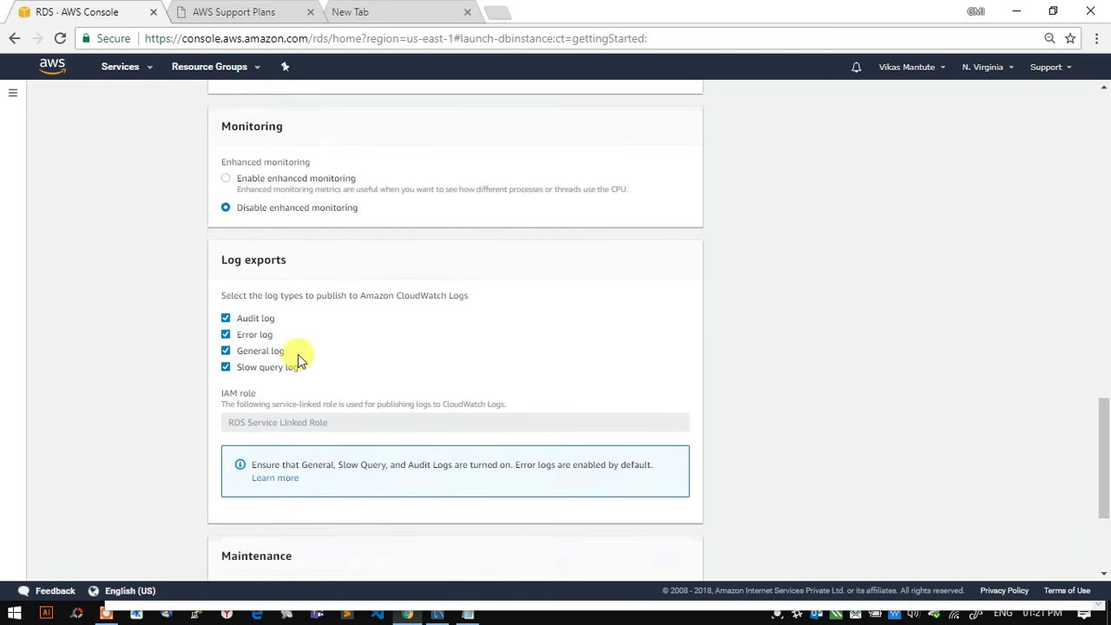
pyautogui.scroll(-1, 304, 309)
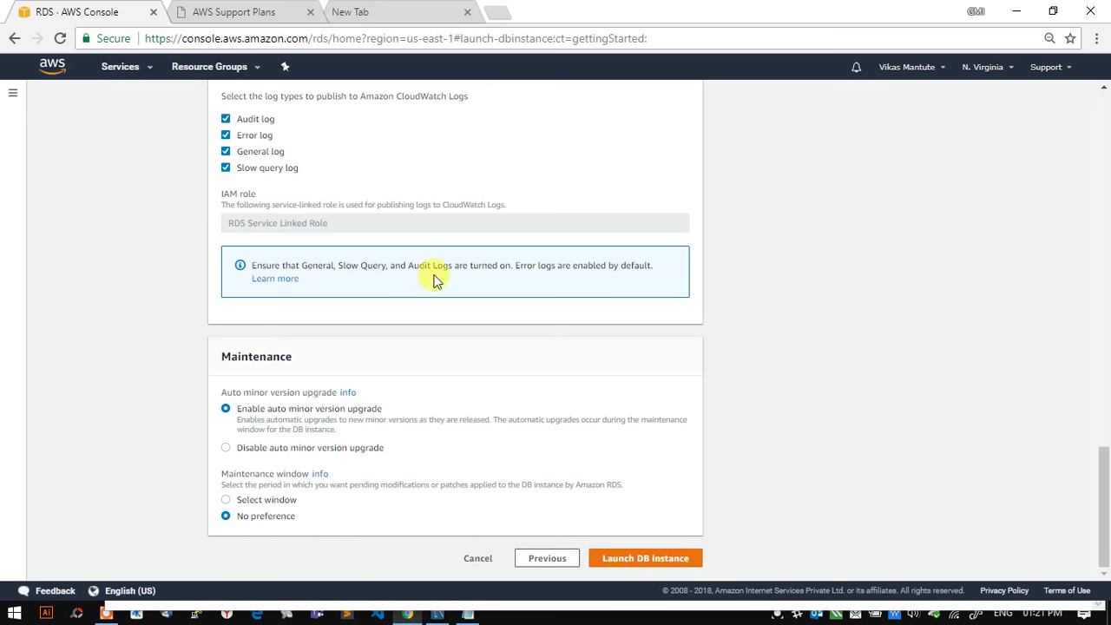
# Step: Launch the DB instance with the configured settings and read the creation message
pyautogui.click(625, 558)
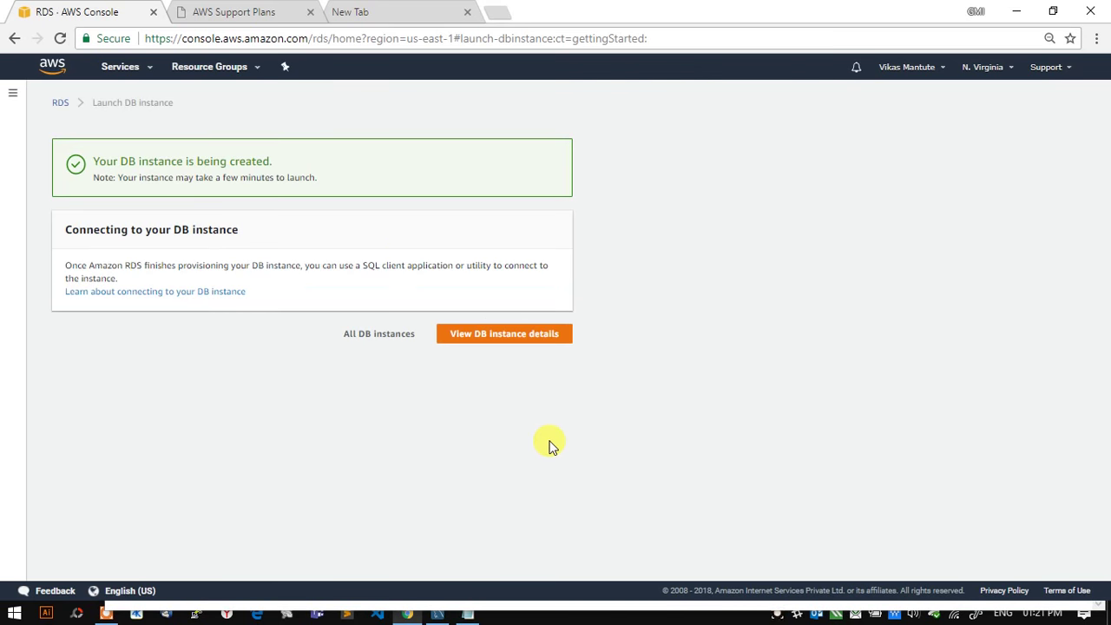
pyautogui.moveTo(93, 160); pyautogui.dragTo(280, 163)
pyautogui.click(326, 193)
# Step: Open the new DB instance's details and look over its summary, metrics and connection sections
pyautogui.click(484, 339)
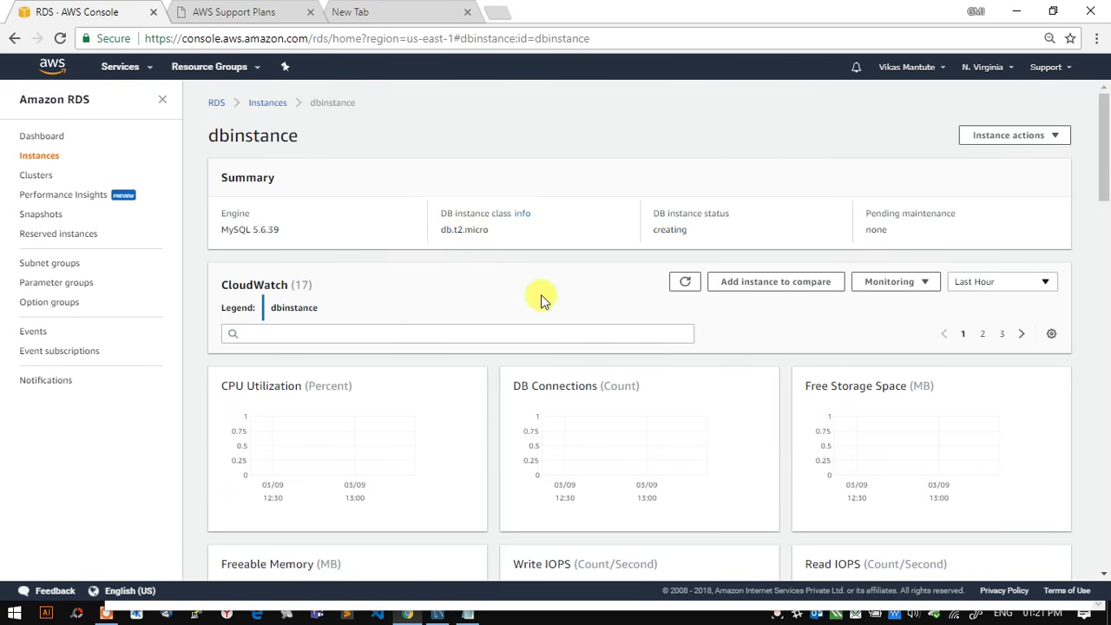
pyautogui.scroll(-6, 440, 344)
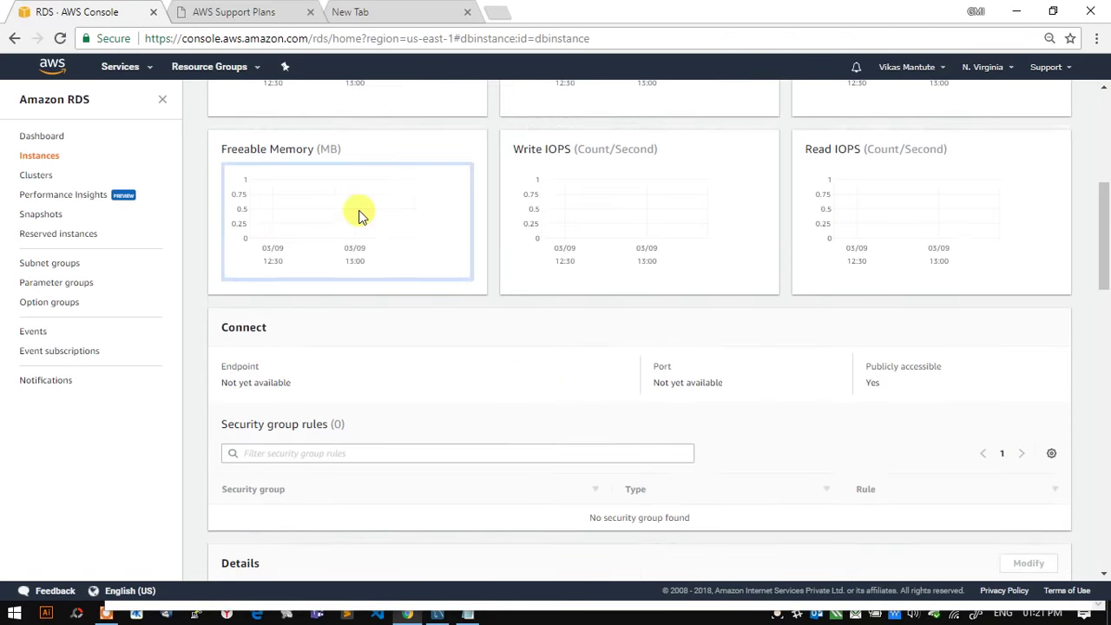
pyautogui.scroll(5, 338, 200)
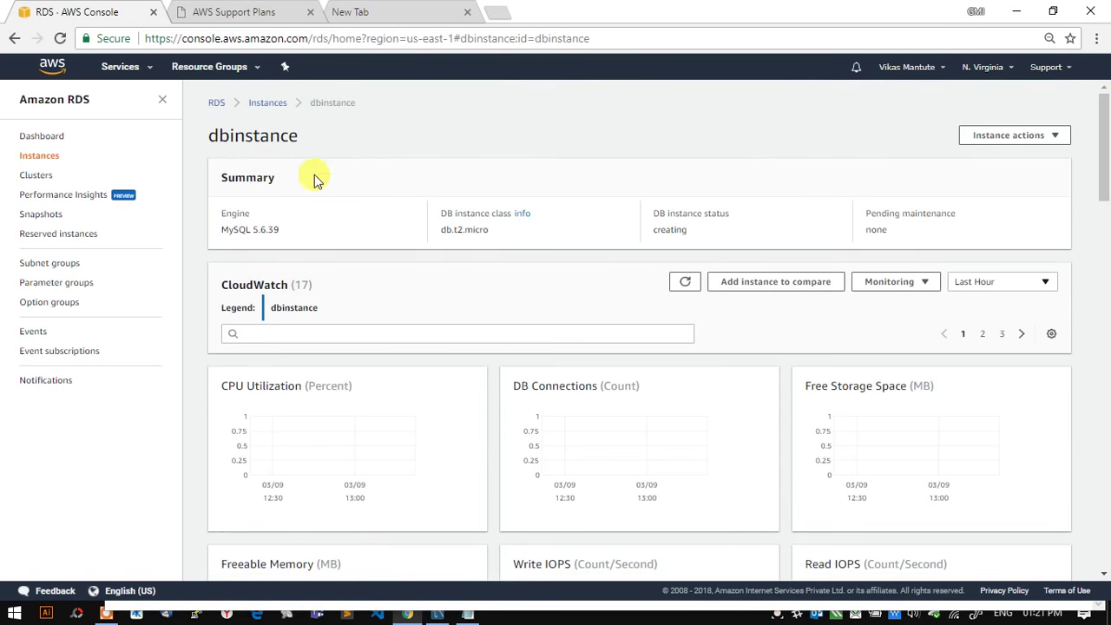
# Step: Go through the RDS dashboard to the list of DB instances and check the status of dbinstance
pyautogui.click(222, 105)
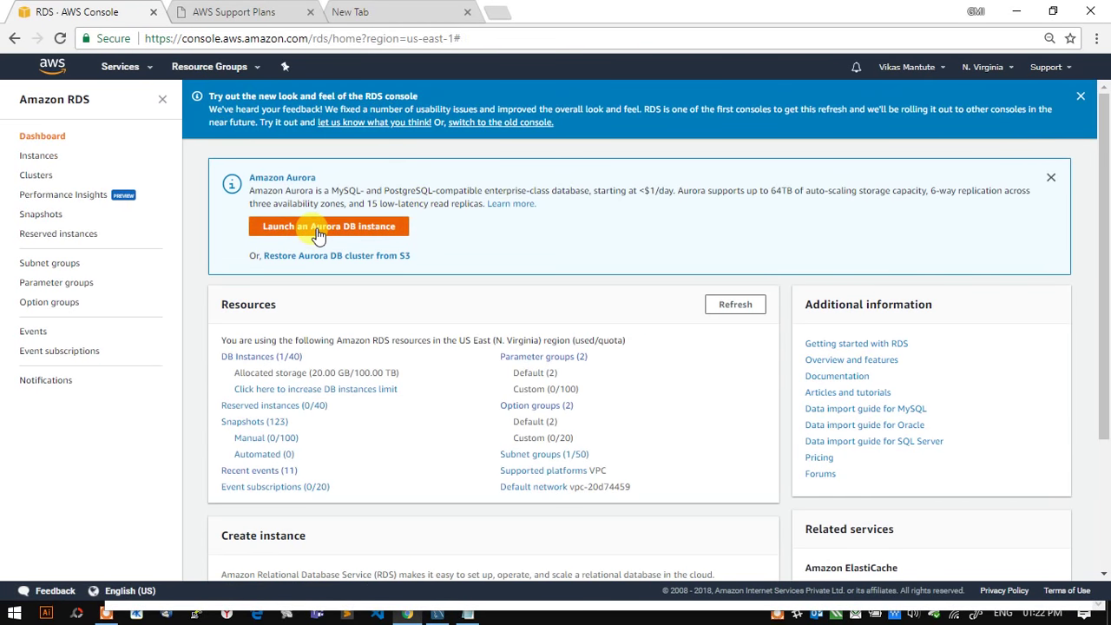
pyautogui.click(247, 356)
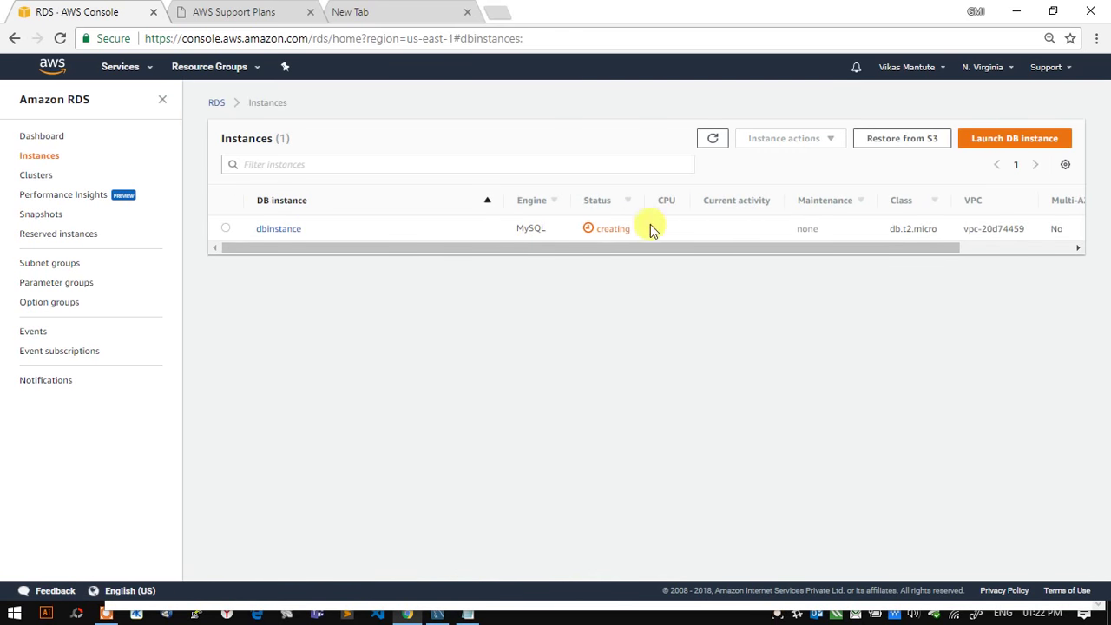
pyautogui.doubleClick(603, 228)
pyautogui.click(605, 229)
pyautogui.doubleClick(602, 230)
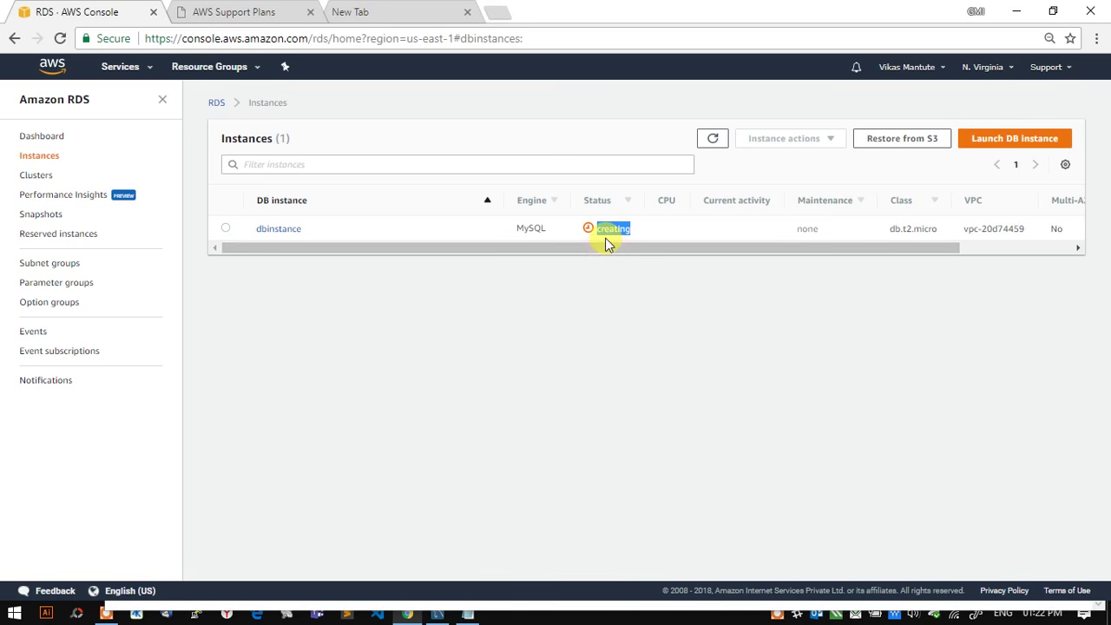
pyautogui.click(636, 279)
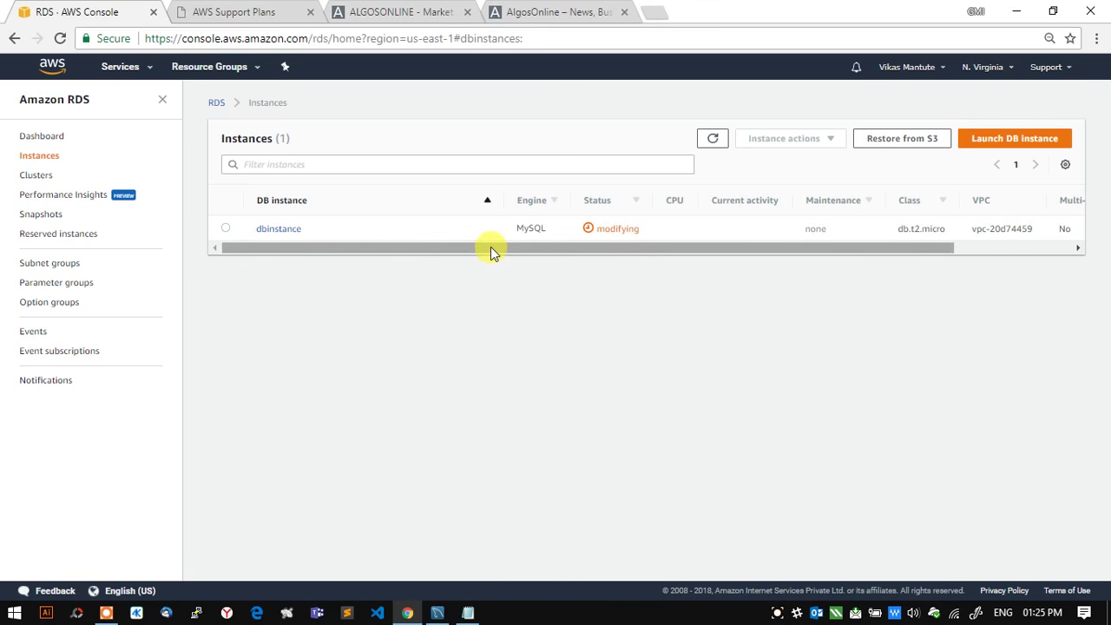
# Step: Close the two AlgosOnline tabs and the AWS Support Plans tab, keeping only the RDS console open
pyautogui.click(466, 12)
pyautogui.click(456, 12)
pyautogui.click(468, 12)
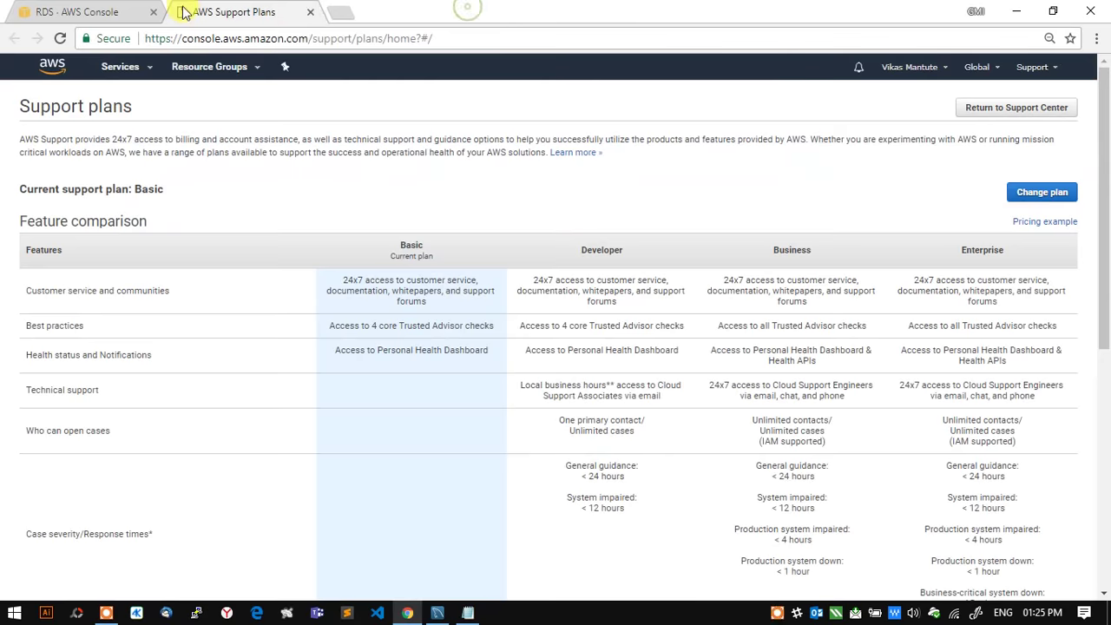
pyautogui.click(117, 9)
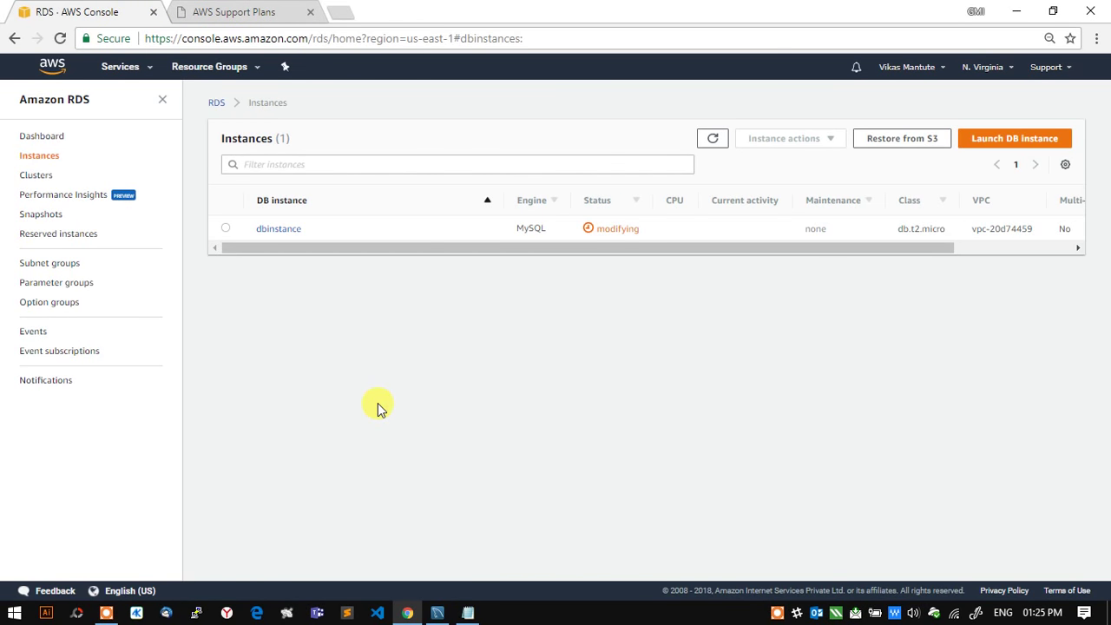
pyautogui.click(310, 13)
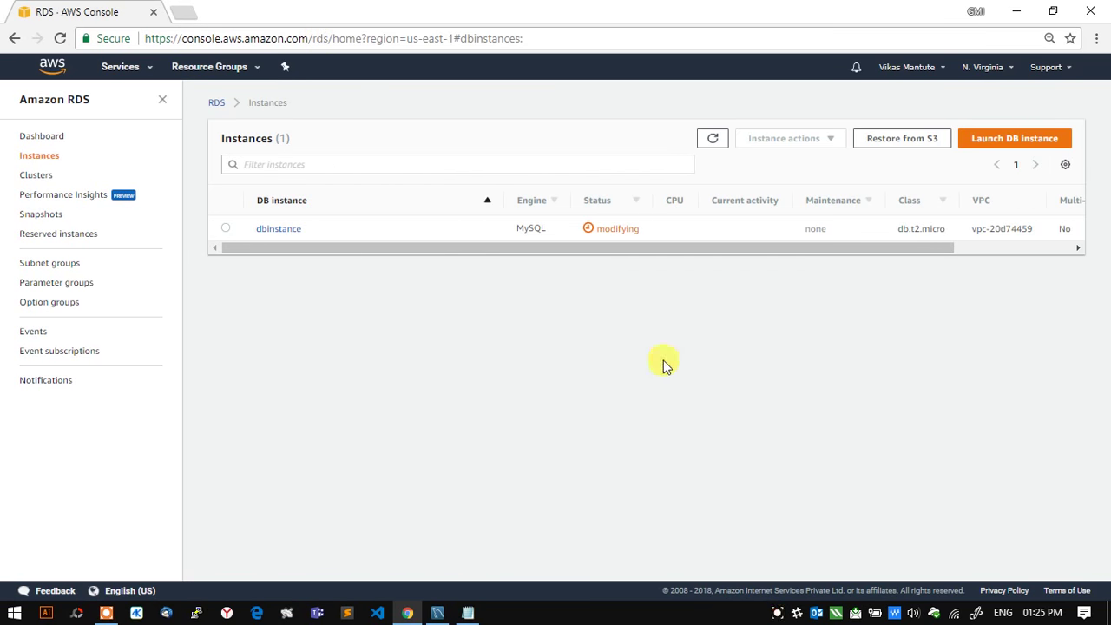
# Step: Open the details of dbinstance, examine its endpoint, port and security group rules, and refresh the CloudWatch metrics
pyautogui.click(276, 231)
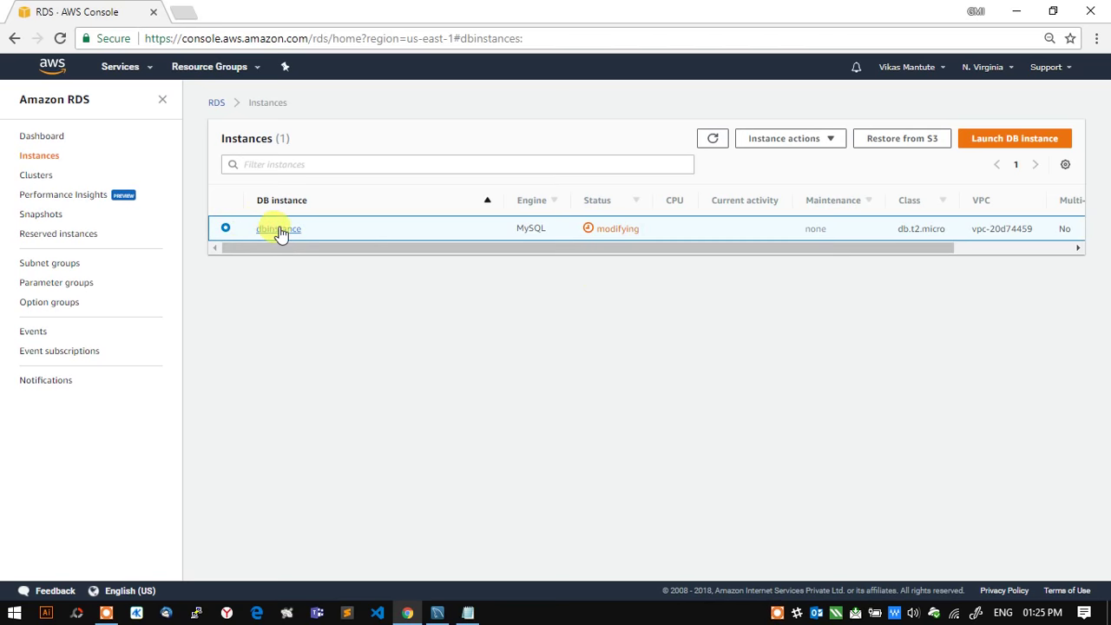
pyautogui.click(278, 231)
pyautogui.scroll(-4, 501, 293)
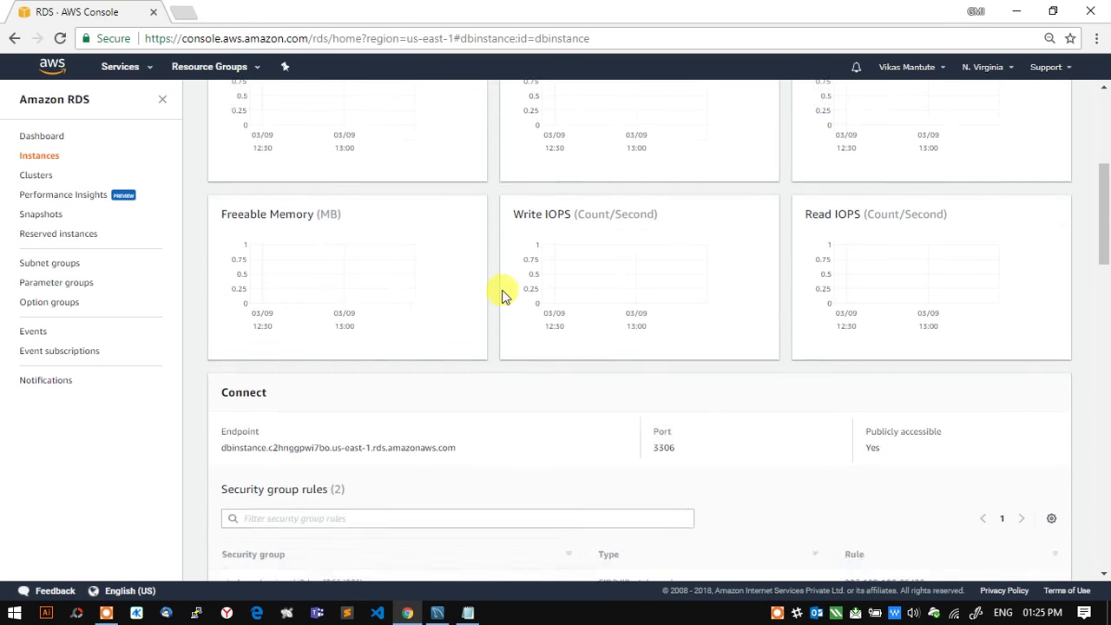
pyautogui.scroll(-8, 502, 294)
pyautogui.scroll(7, 578, 377)
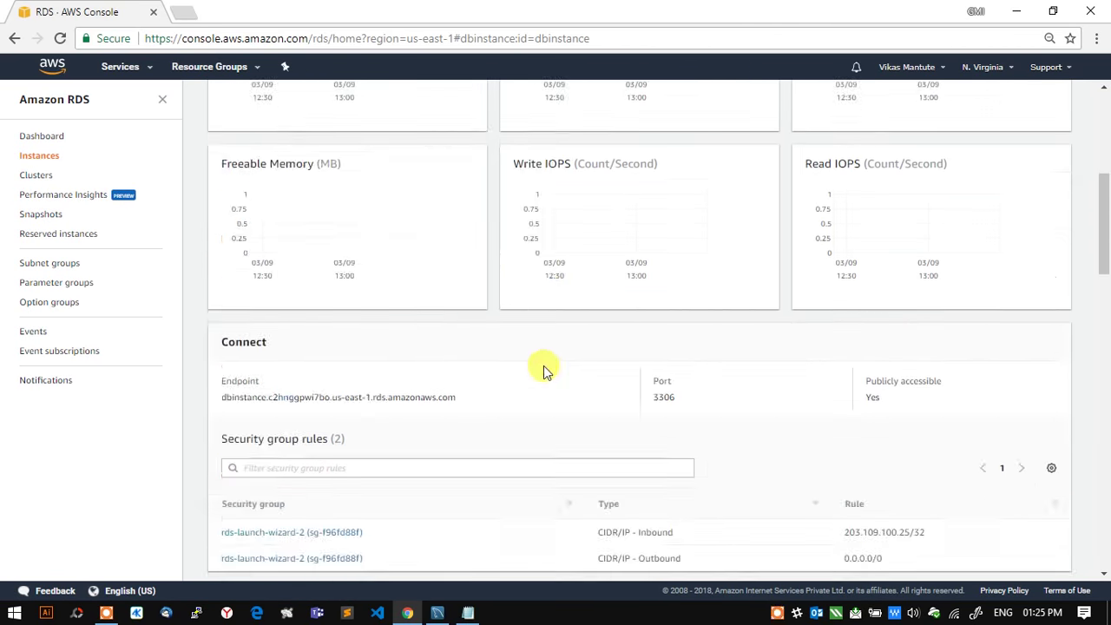
pyautogui.scroll(5, 543, 366)
pyautogui.click(685, 282)
pyautogui.click(676, 282)
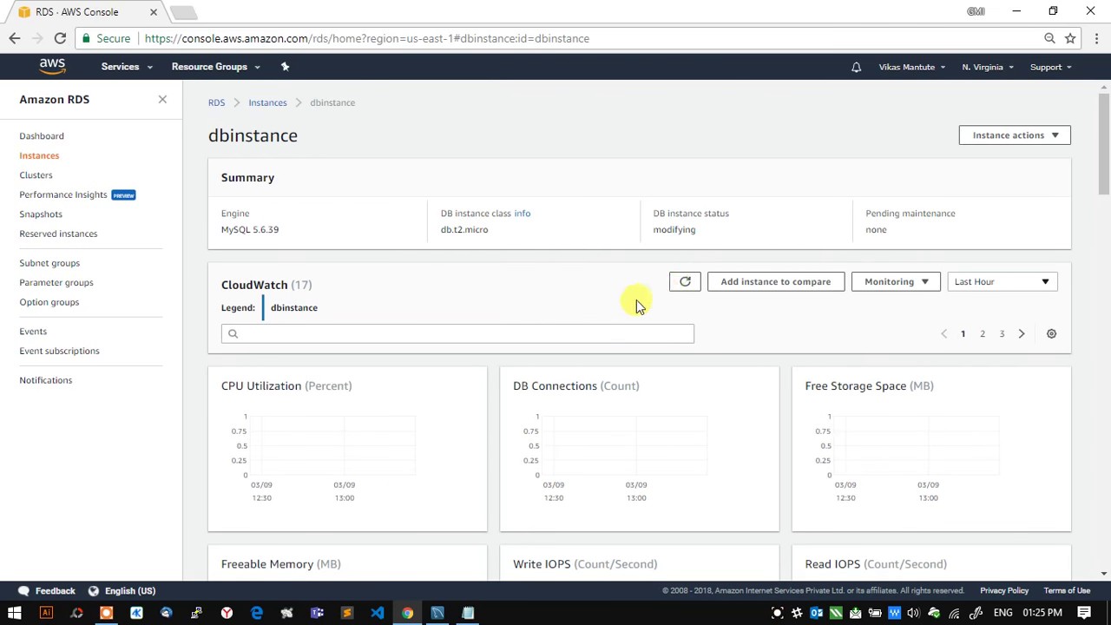
# Step: Return to the list of DB instances and select dbinstance
pyautogui.click(266, 103)
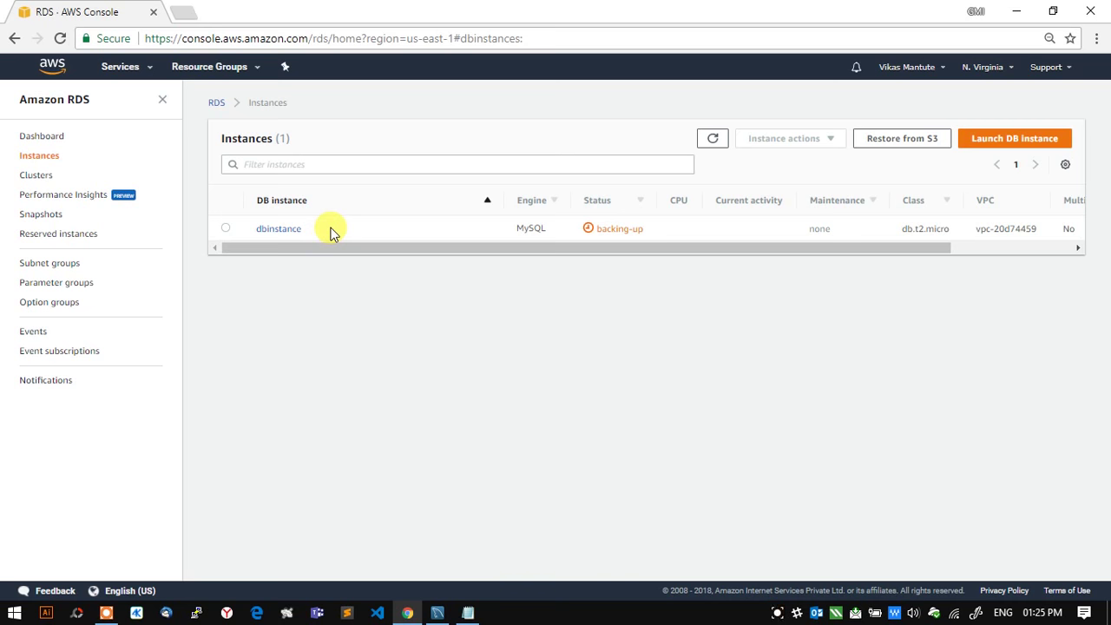
pyautogui.click(227, 230)
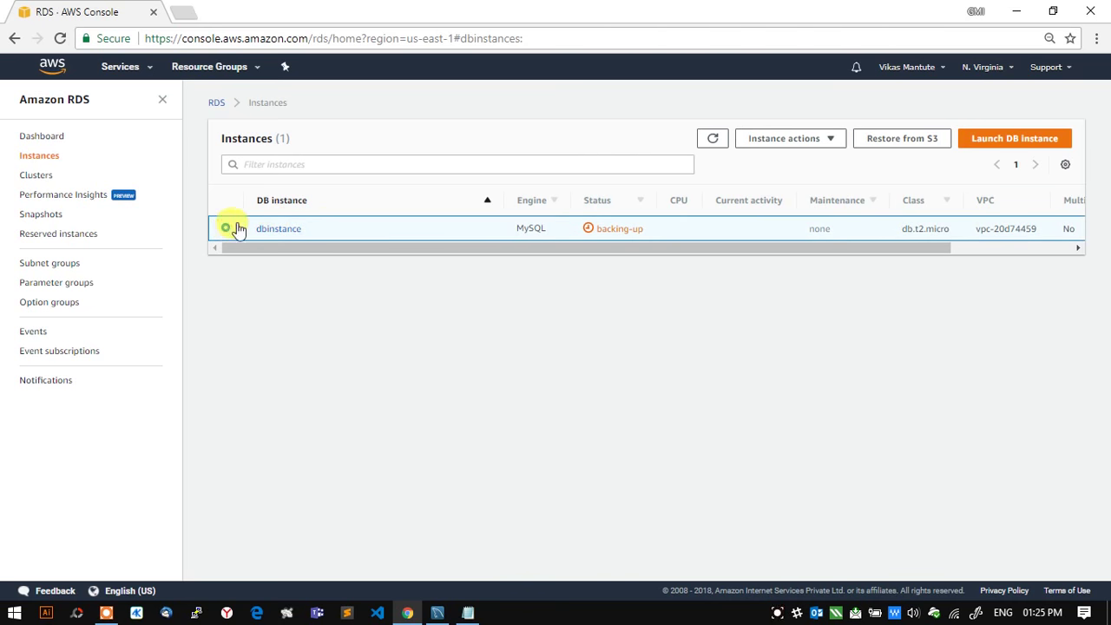
# Step: Review the actions available for dbinstance and reload the instance list to check its status
pyautogui.click(795, 140)
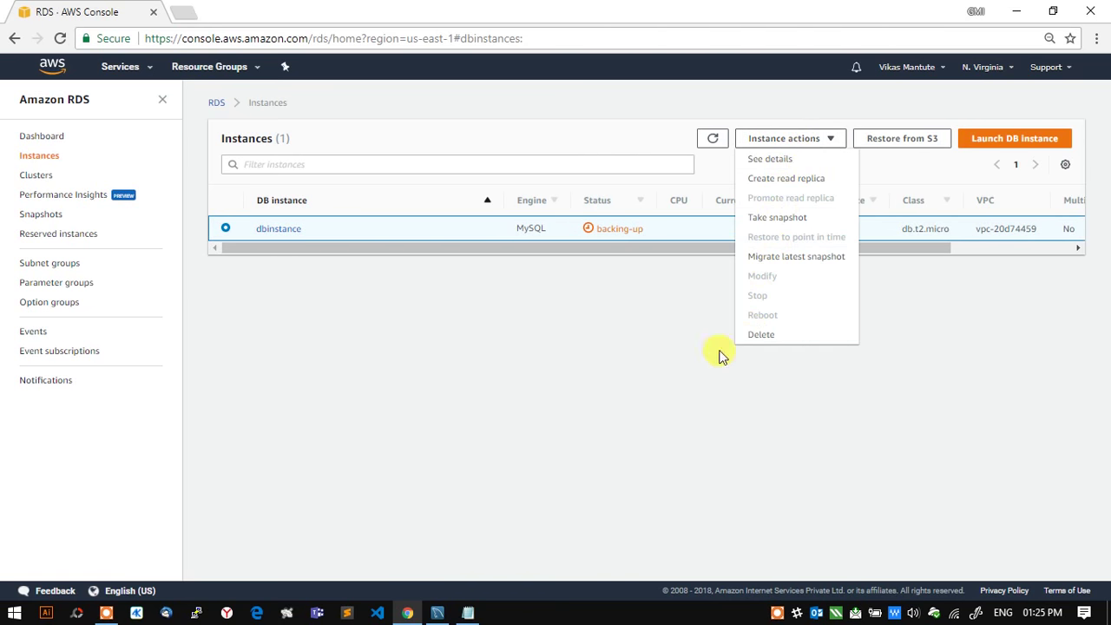
pyautogui.click(641, 333)
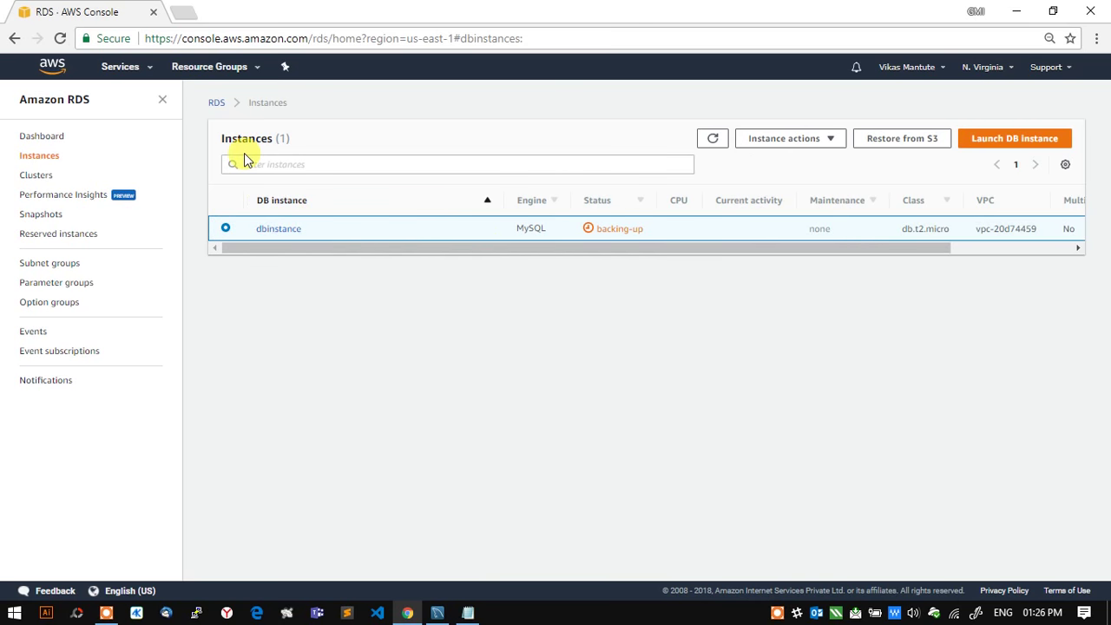
pyautogui.click(613, 273)
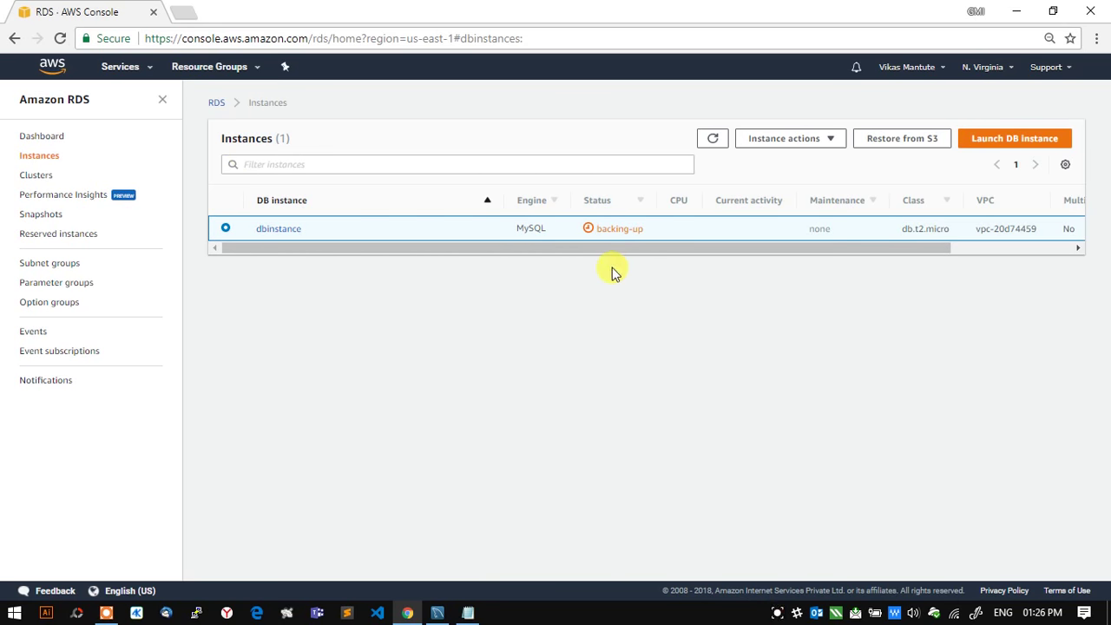
pyautogui.rightClick(504, 256)
pyautogui.click(529, 304)
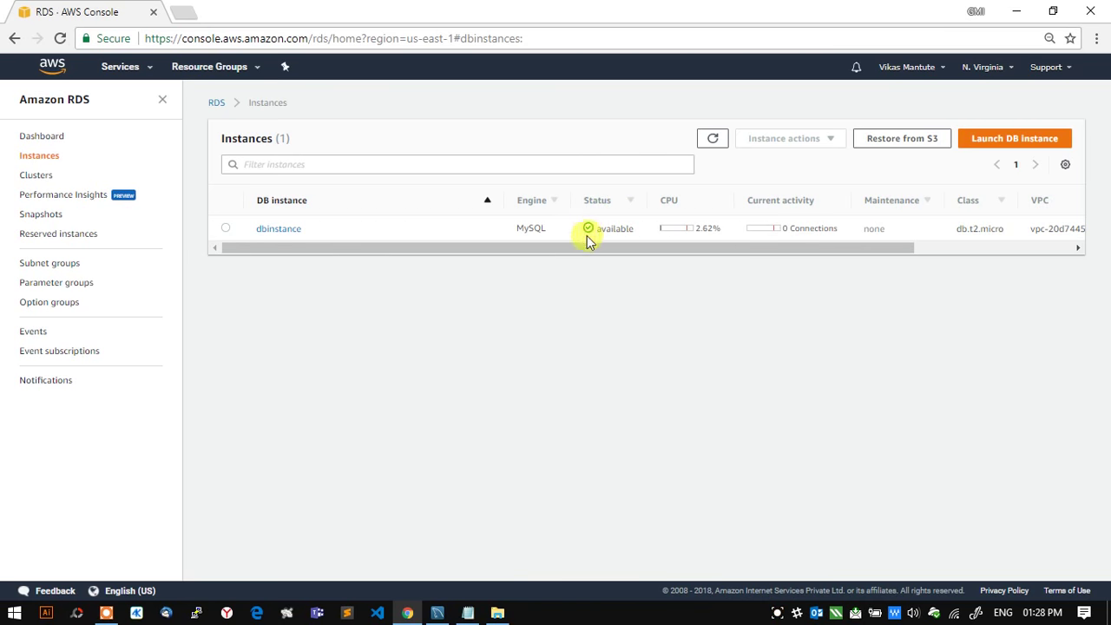
# Step: Open the details of dbinstance, review its summary and metric graphs, and refresh the CloudWatch metrics
pyautogui.click(283, 233)
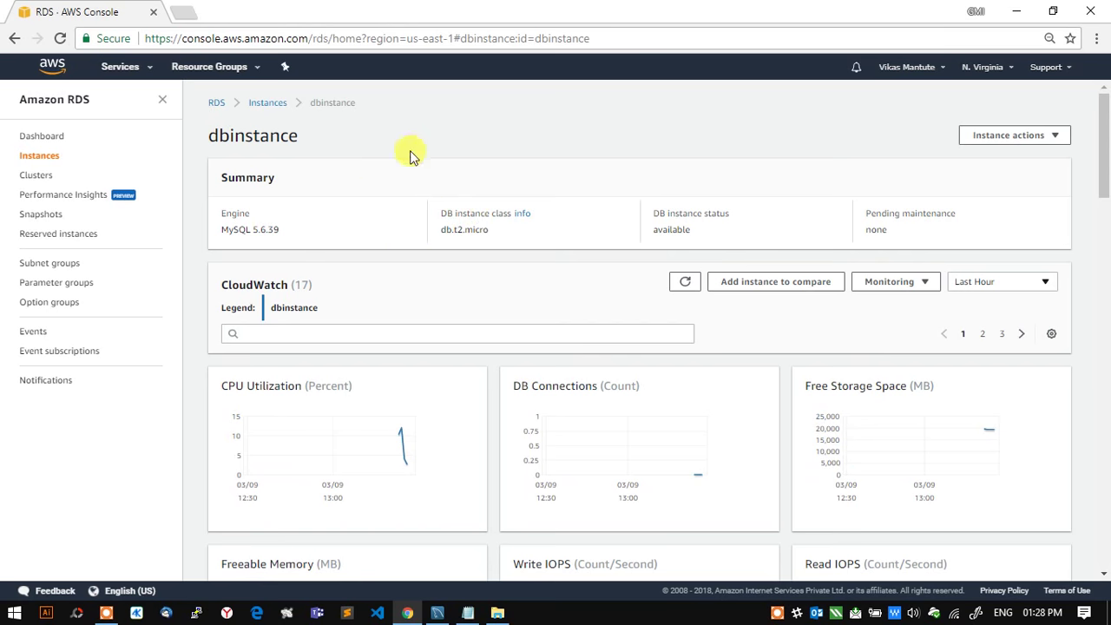
pyautogui.scroll(-1, 318, 290)
pyautogui.scroll(1, 317, 286)
pyautogui.scroll(-3, 317, 286)
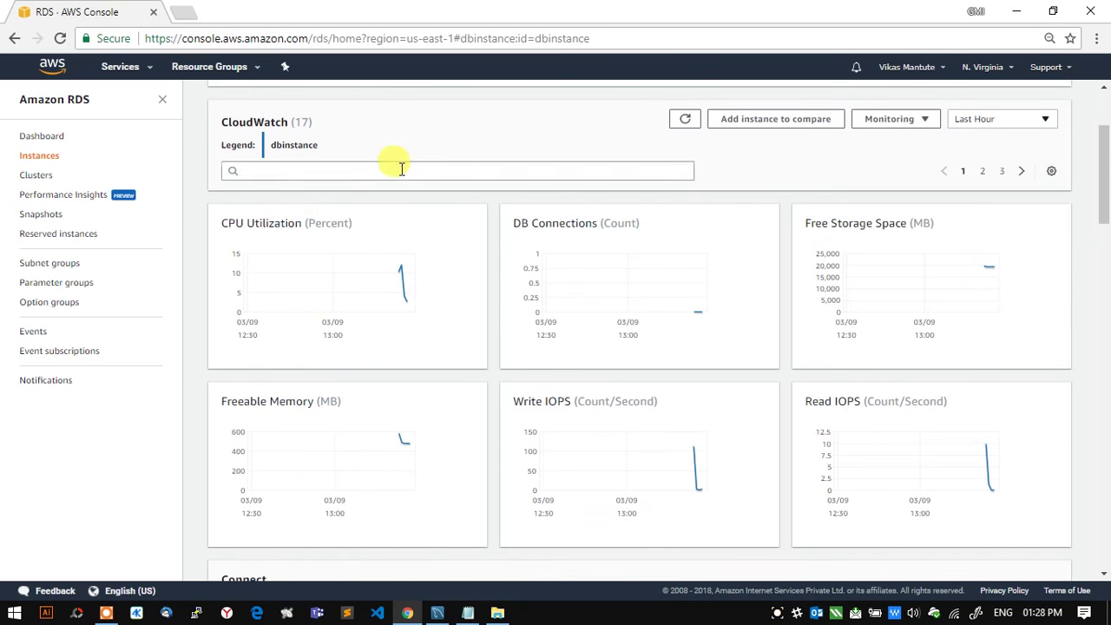
pyautogui.scroll(3, 317, 246)
pyautogui.scroll(-3, 408, 263)
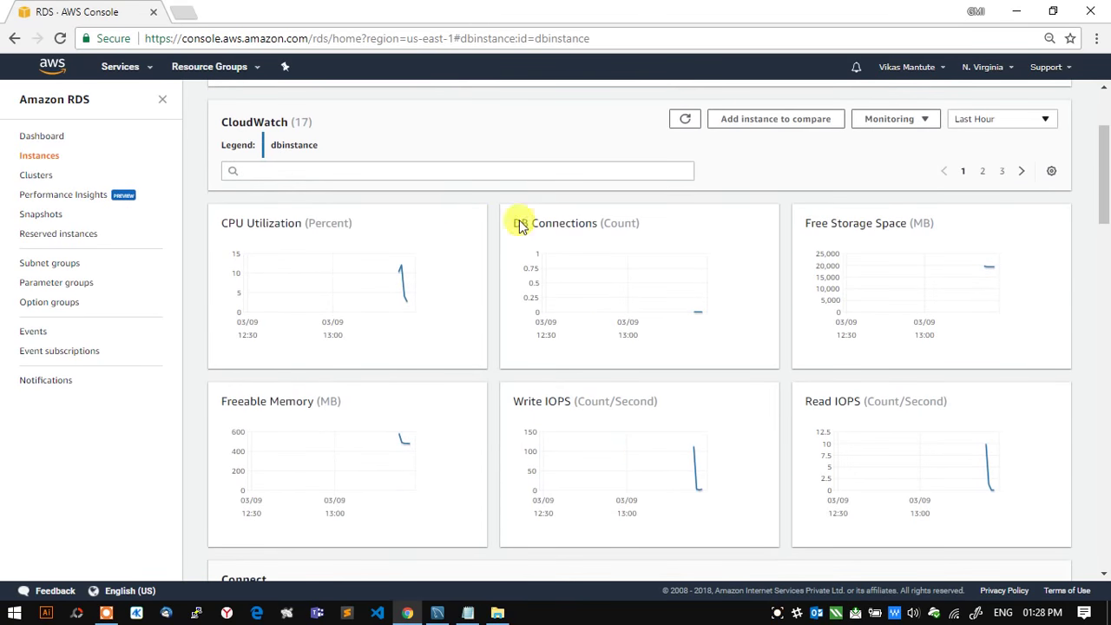
pyautogui.click(685, 120)
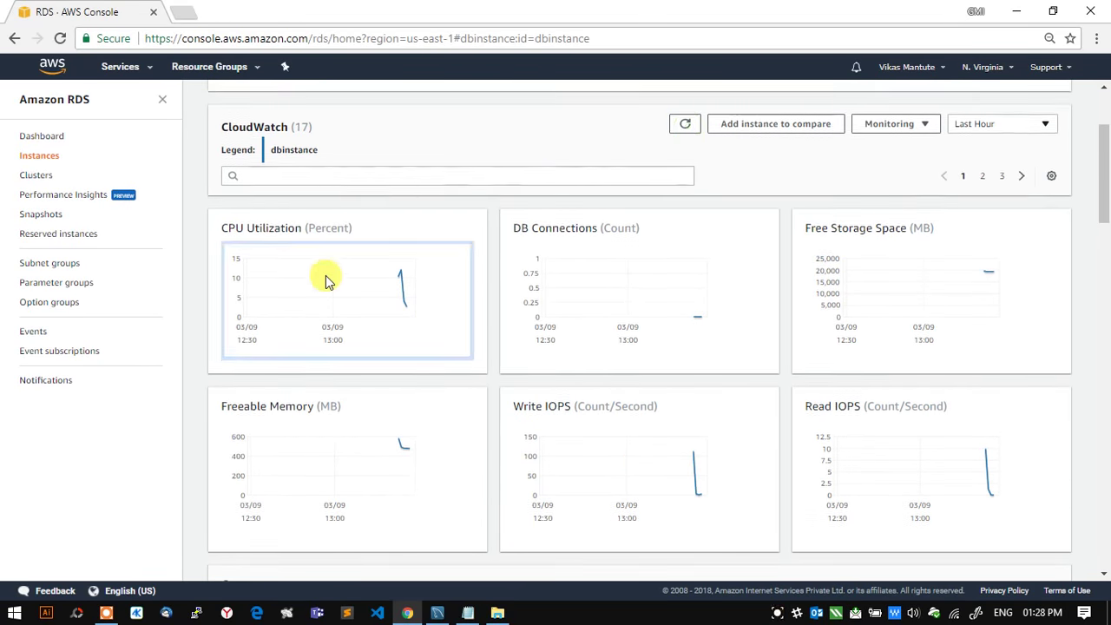
pyautogui.scroll(2, 328, 281)
pyautogui.scroll(-8, 411, 276)
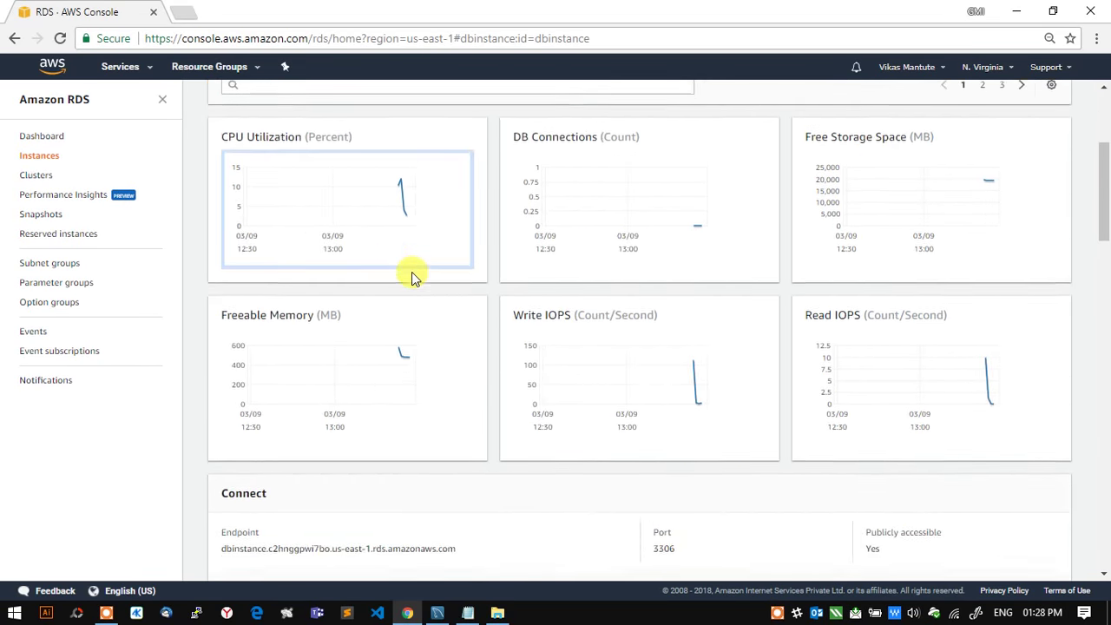
# Step: Examine the security group rules and the configuration, network, storage and maintenance details of dbinstance
pyautogui.scroll(-2, 495, 226)
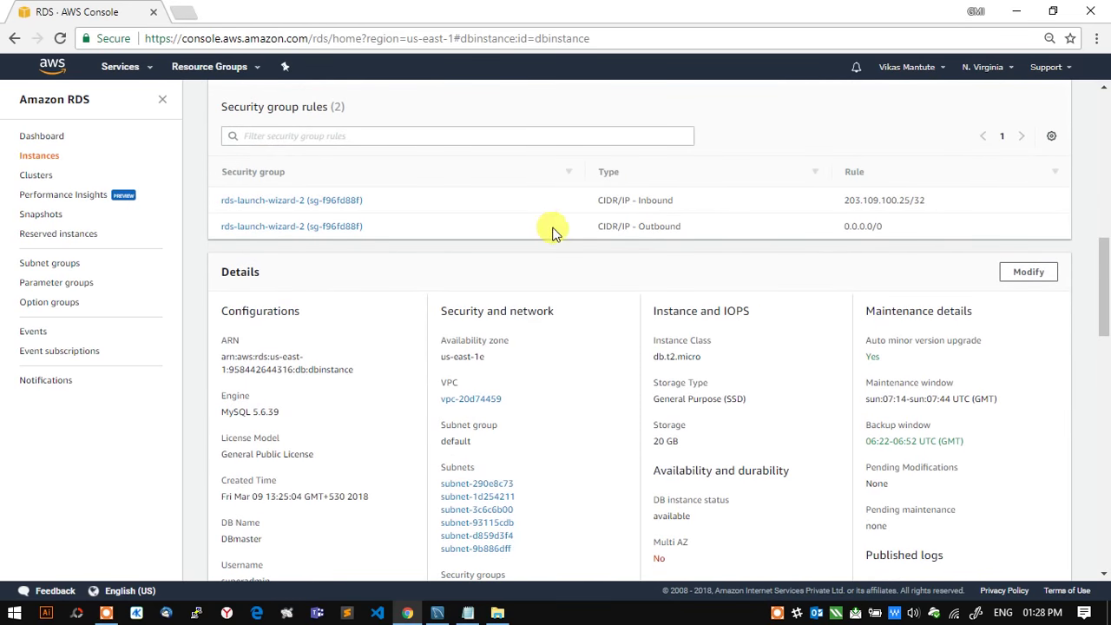
pyautogui.scroll(-2, 325, 304)
pyautogui.moveTo(219, 177); pyautogui.dragTo(261, 292)
pyautogui.click(238, 241)
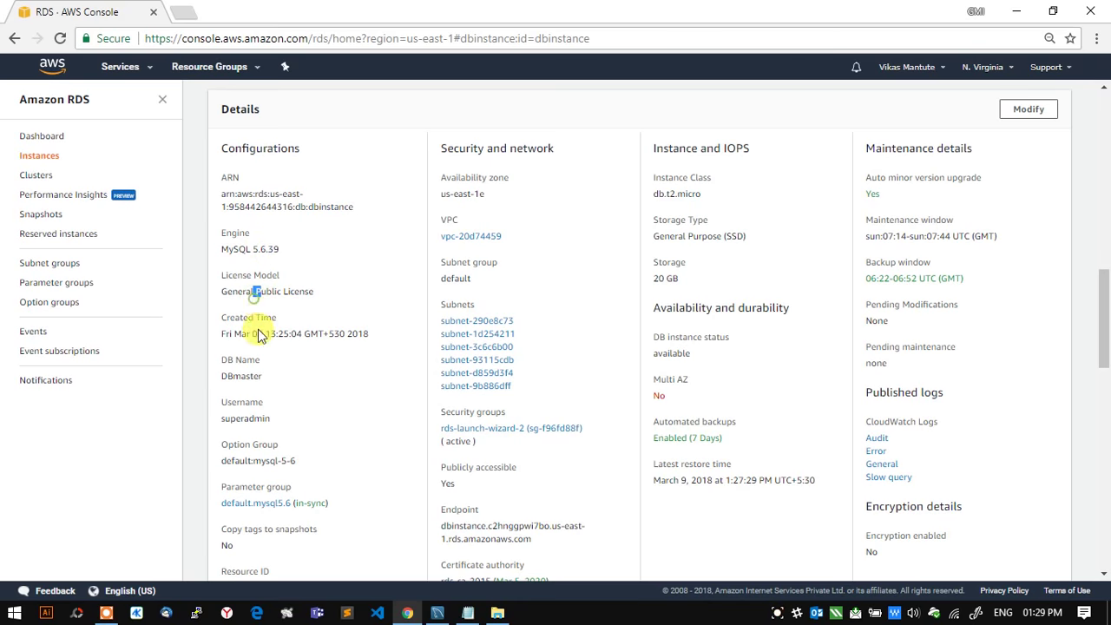
pyautogui.scroll(-1, 255, 365)
pyautogui.scroll(-1, 454, 384)
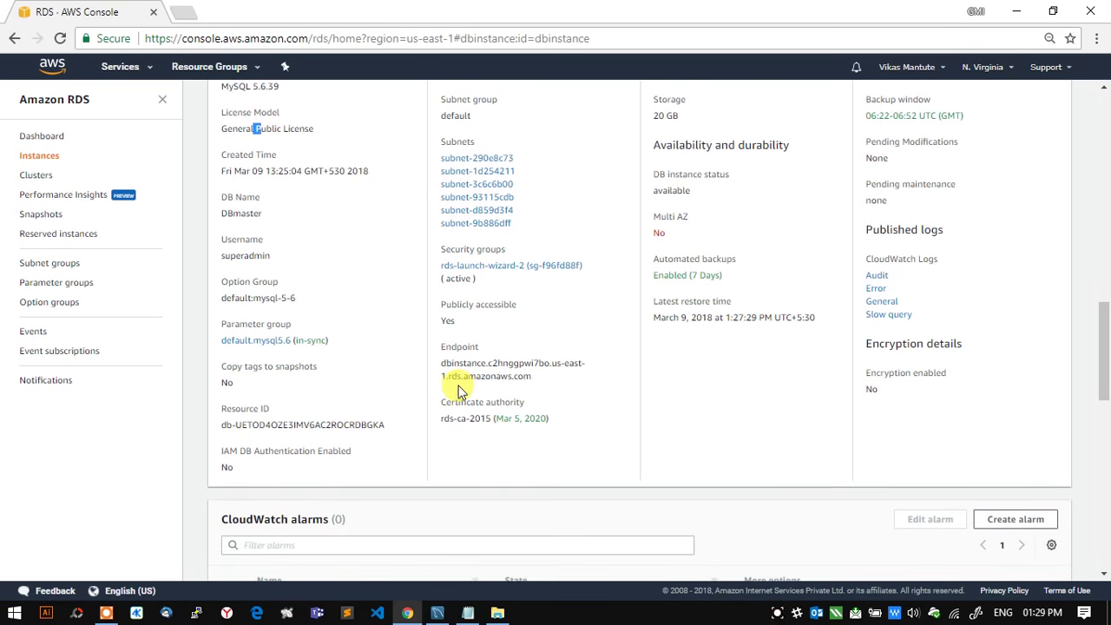
pyautogui.scroll(-1, 458, 385)
pyautogui.scroll(12, 714, 387)
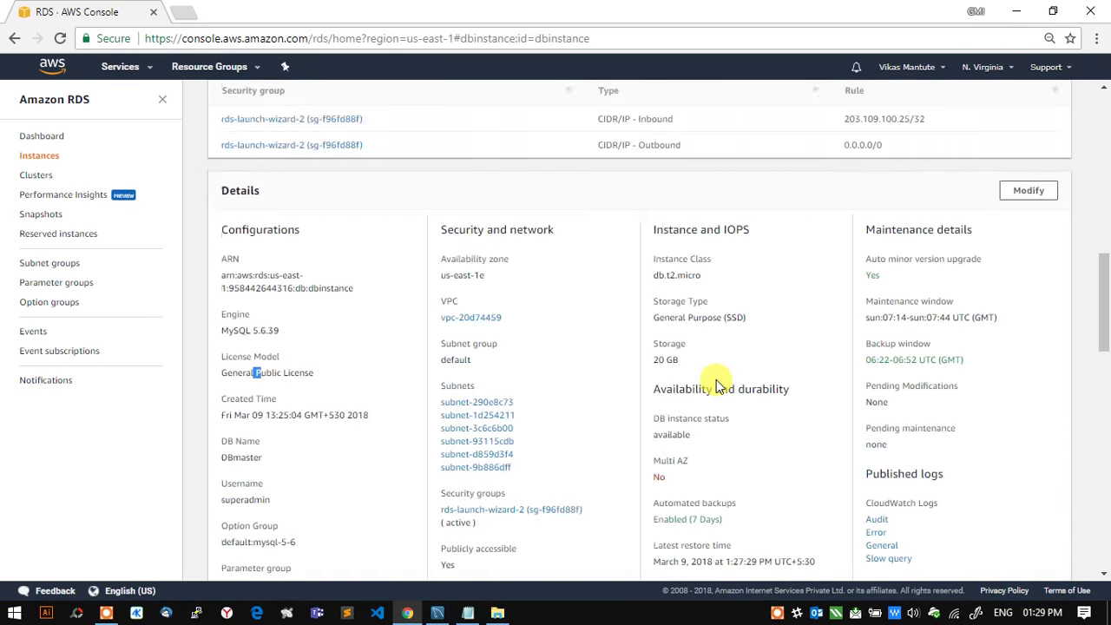
pyautogui.scroll(-2, 669, 335)
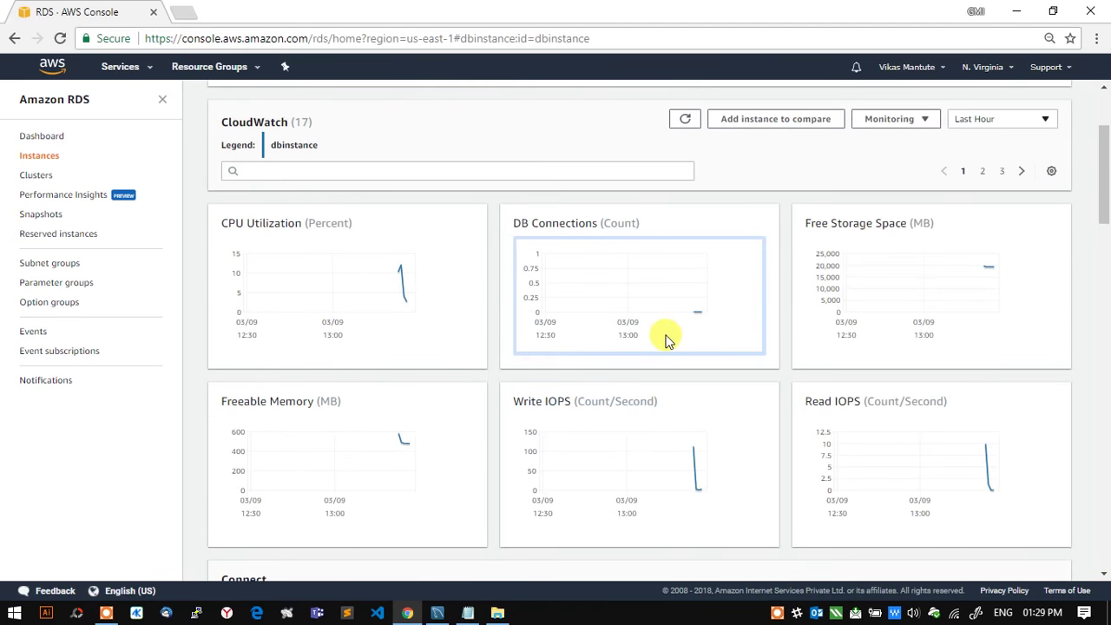
pyautogui.scroll(1, 665, 337)
pyautogui.scroll(1, 628, 327)
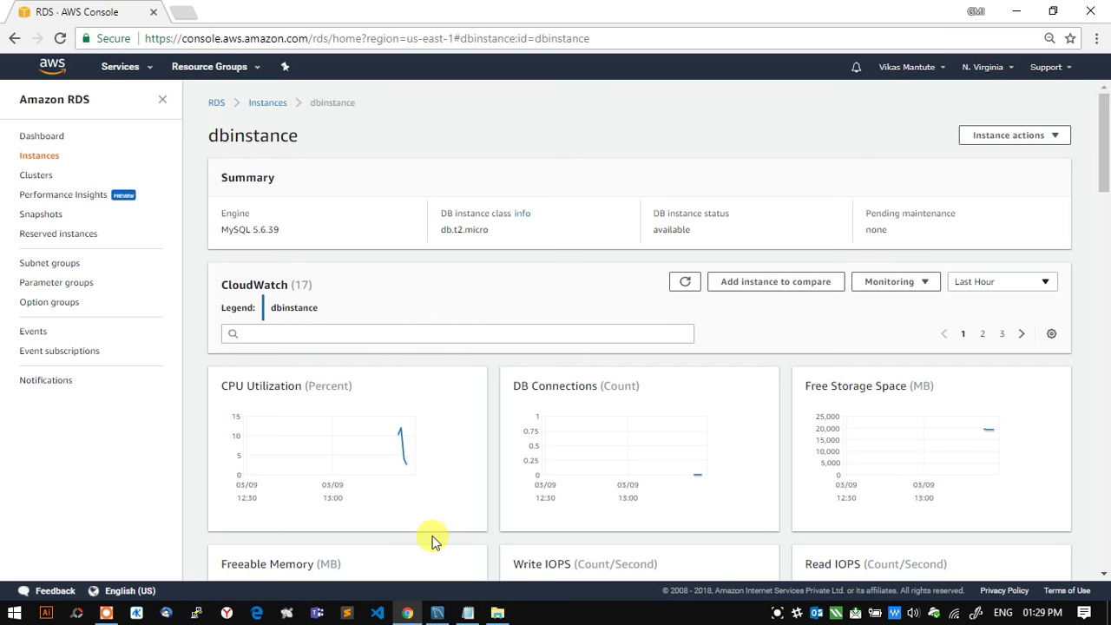
pyautogui.scroll(-3, 325, 269)
pyautogui.scroll(1, 322, 261)
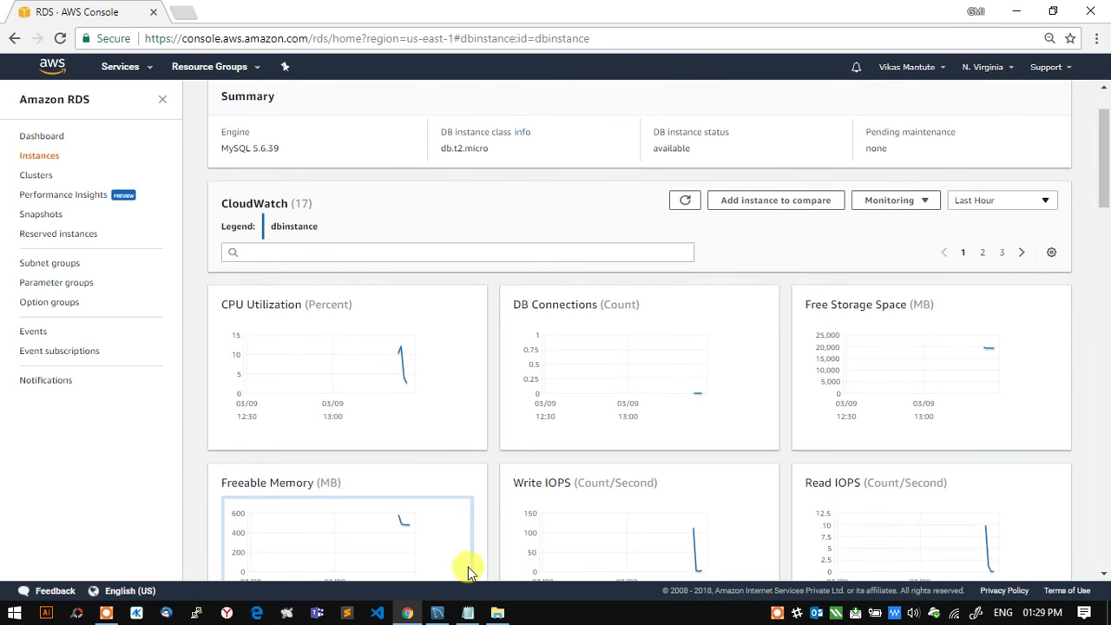
# Step: Switch to MySQL Workbench, minimize the browser and maximize the Workbench window
pyautogui.click(440, 614)
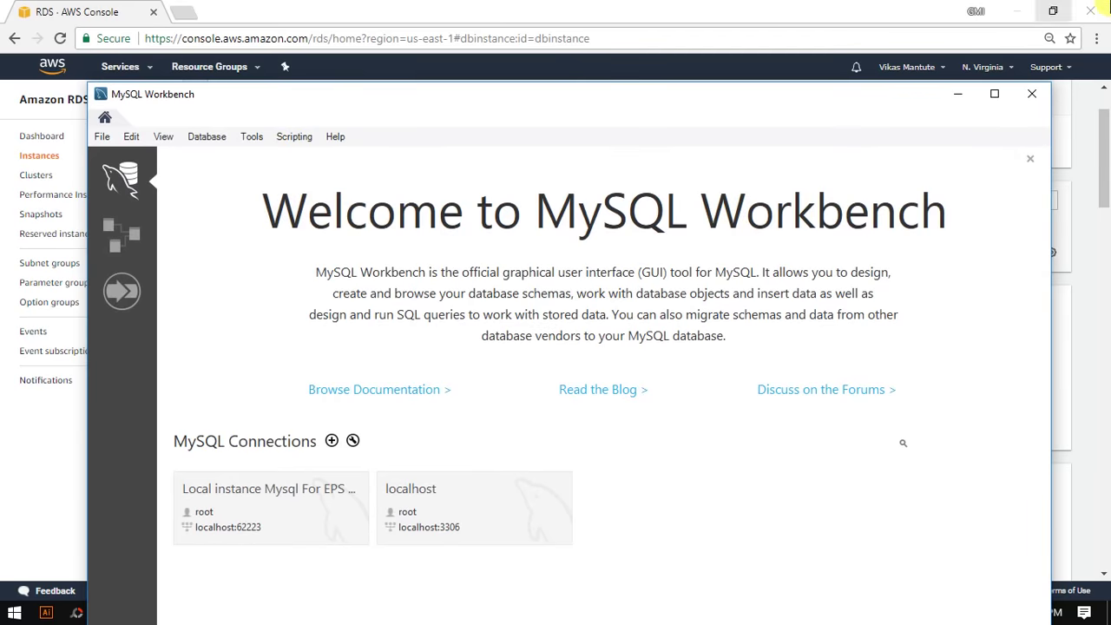
pyautogui.click(1028, 15)
pyautogui.doubleClick(573, 96)
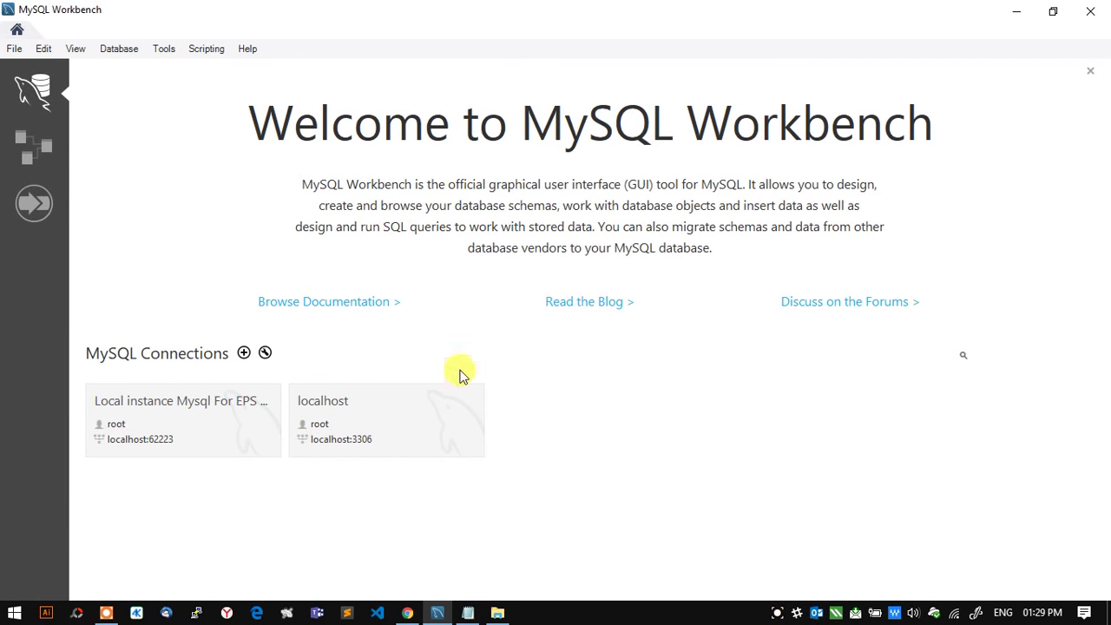
# Step: Start a new MySQL connection and name it AWS-RDS-mysql-db
pyautogui.click(244, 354)
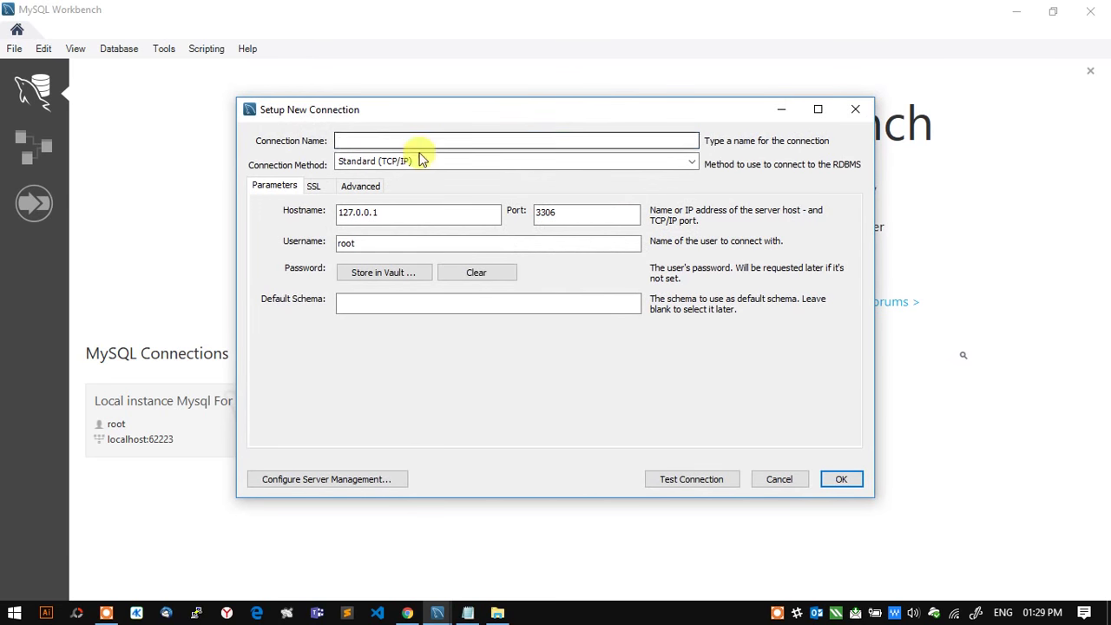
pyautogui.click(388, 133)
pyautogui.write('AWS-RDS-mysq')
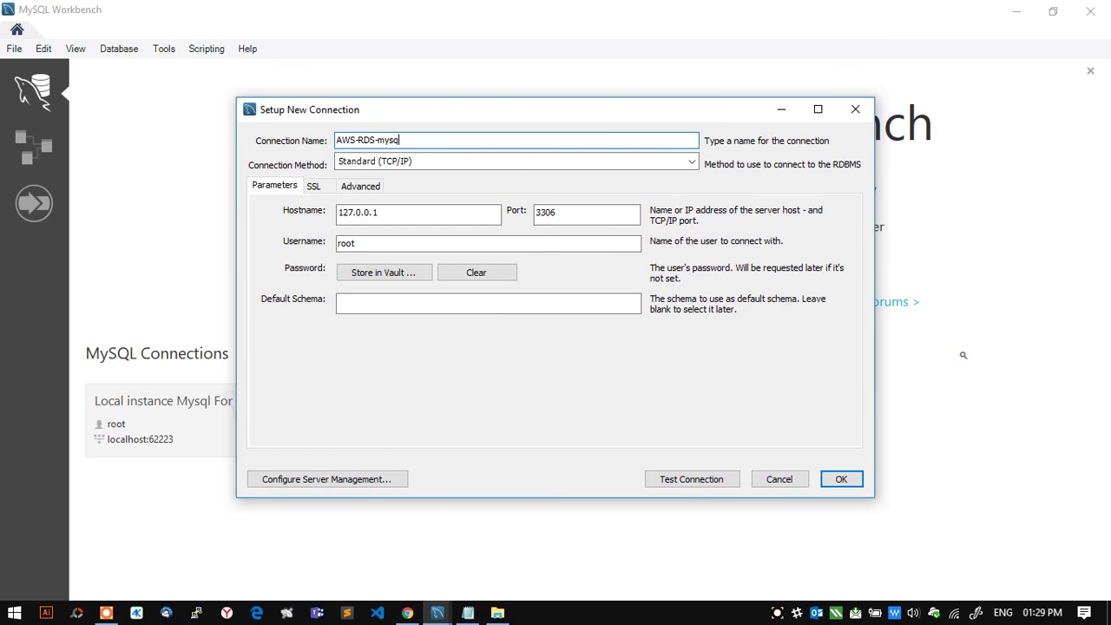
pyautogui.write('l-db')
# Step: Replace the connection's hostname with the endpoint dbinstance.c2hnggpwi7bo.us-east-1.rds.amazonaws.com, copied from the instance details in the RDS console
pyautogui.press('Tab')
pyautogui.press('Tab')
pyautogui.press('Tab')
pyautogui.moveTo(414, 211); pyautogui.dragTo(321, 202)
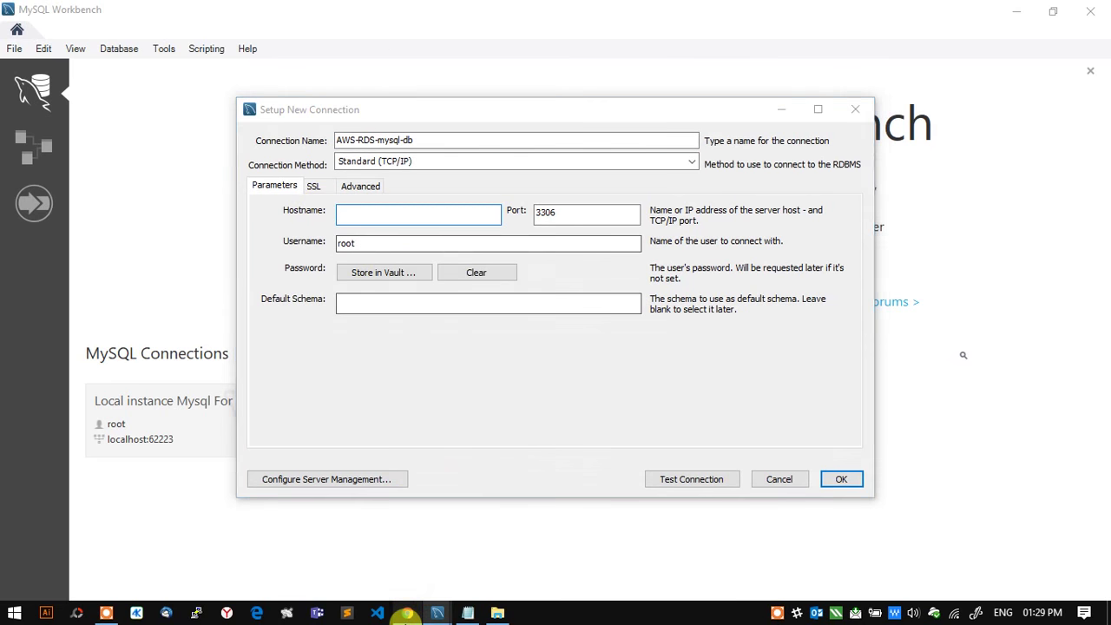
pyautogui.hotkey('alt', 'Tab')
pyautogui.scroll(-4, 359, 274)
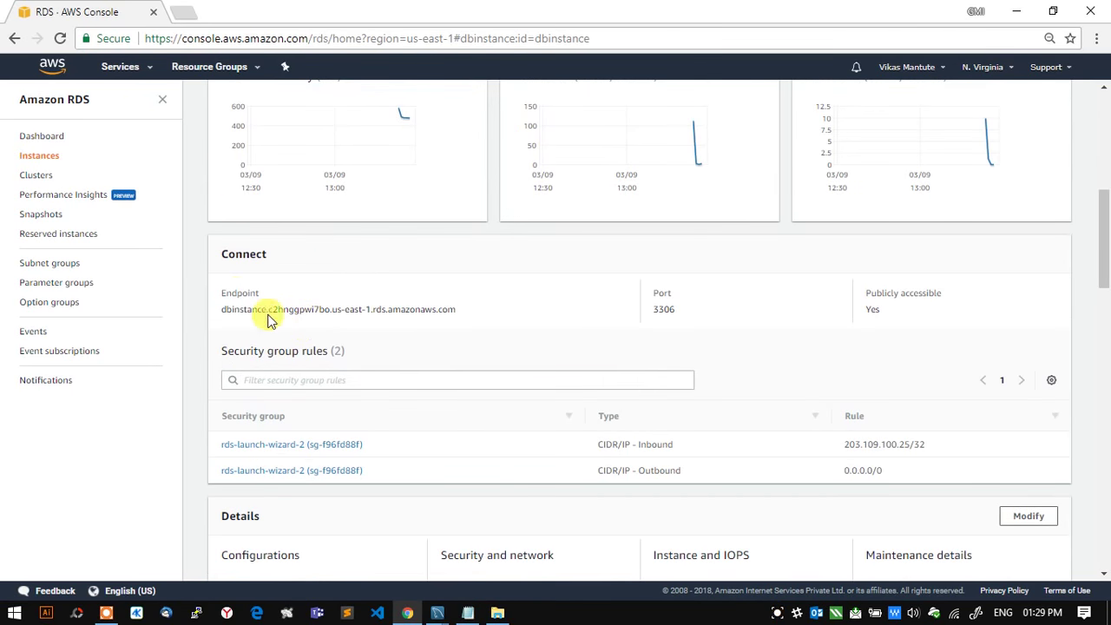
pyautogui.moveTo(254, 301); pyautogui.dragTo(476, 313)
pyautogui.hotkey('ctrl', 'c')
pyautogui.doubleClick(235, 292)
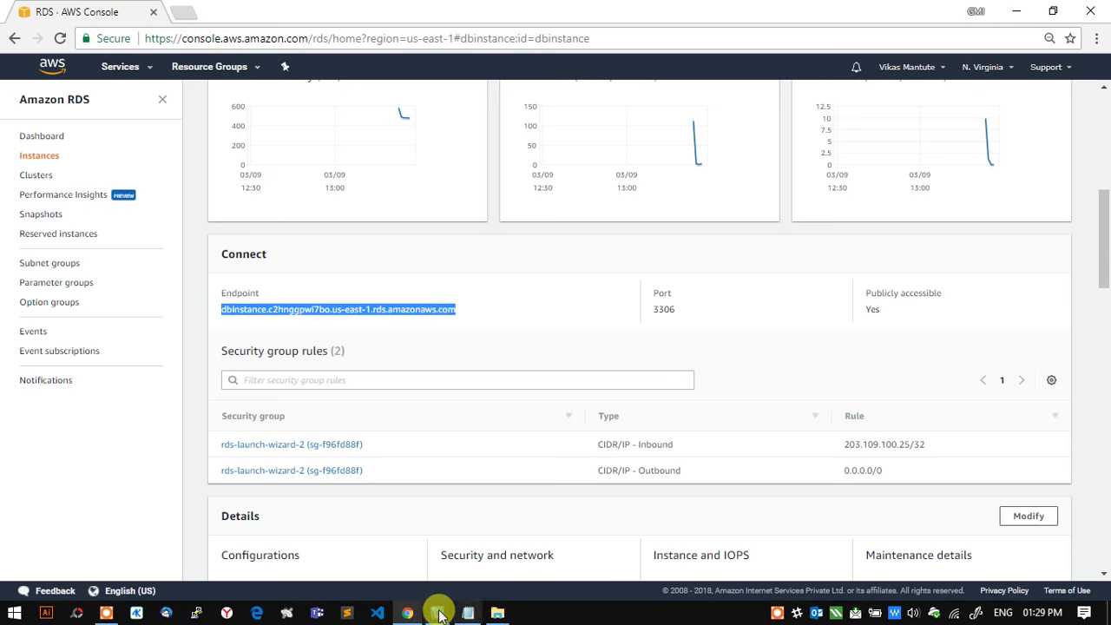
pyautogui.moveTo(417, 616)
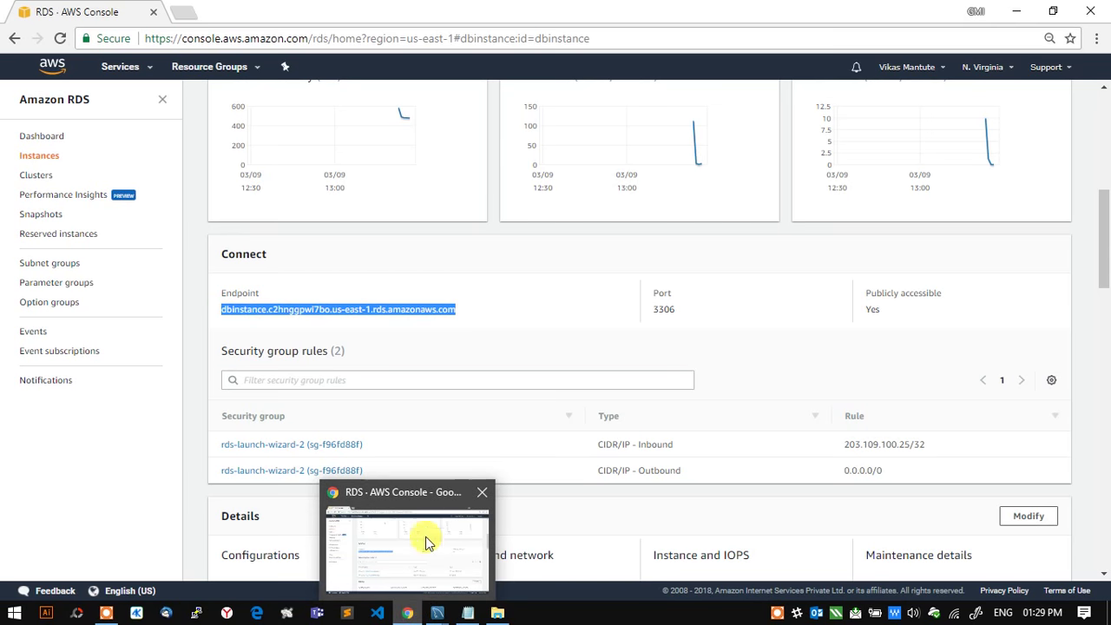
pyautogui.click(437, 613)
pyautogui.click(508, 544)
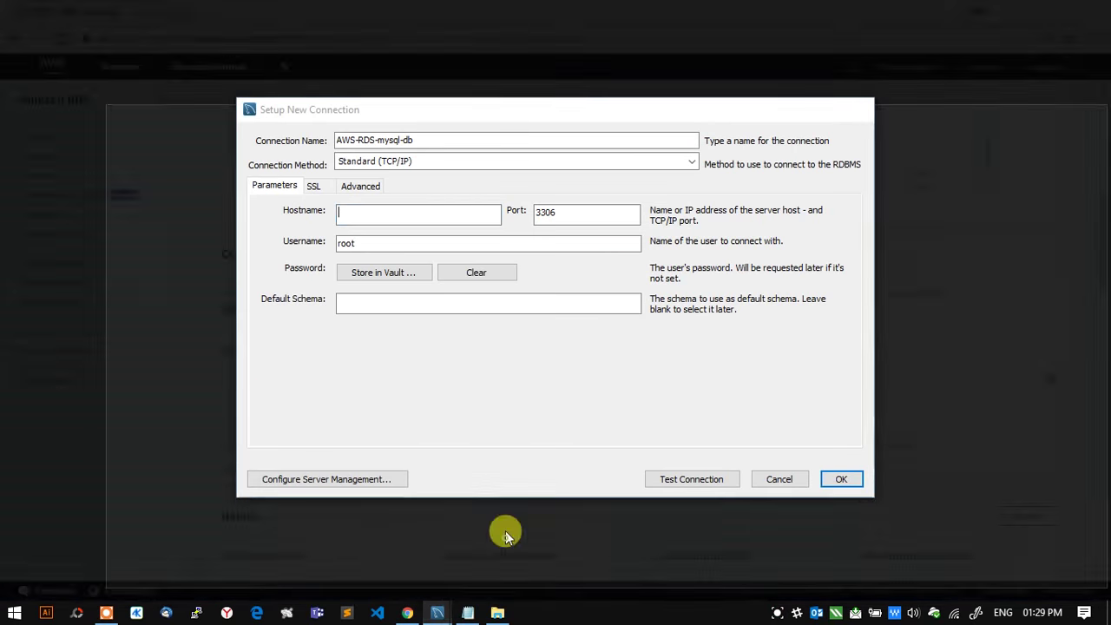
pyautogui.hotkey('ctrl', 'v')
# Step: Compare the connection's port with the one in the RDS console, check public accessibility, and return to MySQL Workbench
pyautogui.doubleClick(555, 212)
pyautogui.click(408, 612)
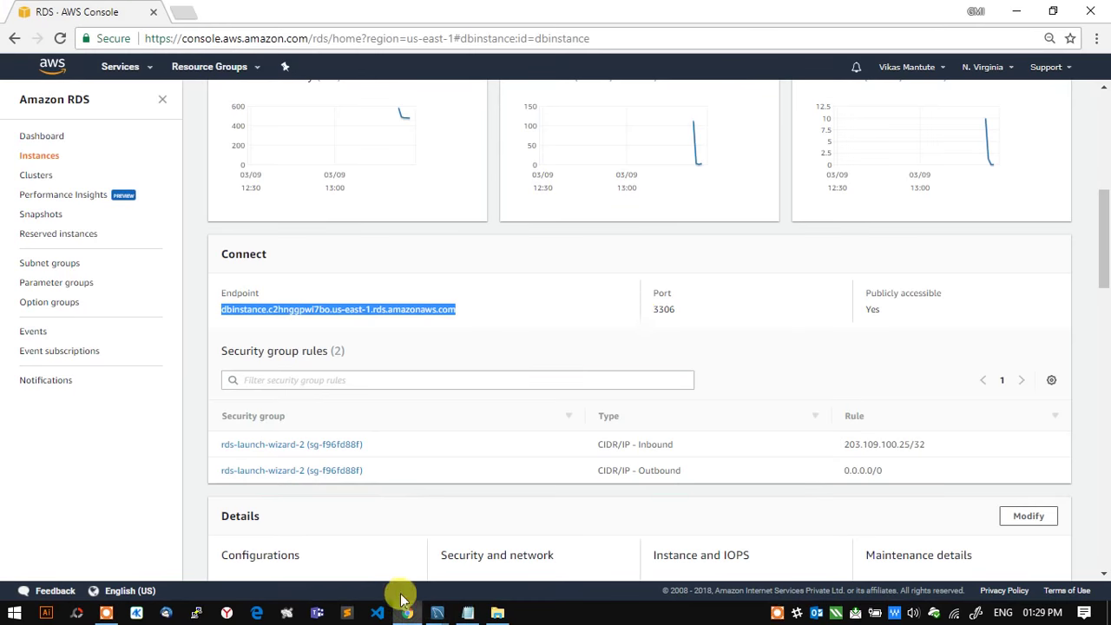
pyautogui.doubleClick(664, 309)
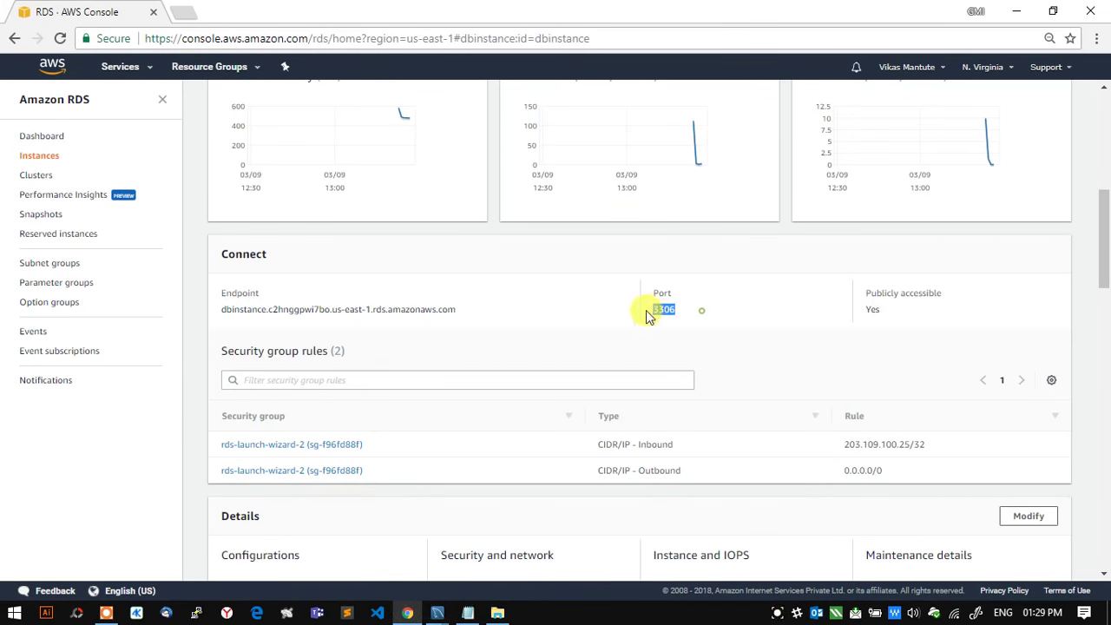
pyautogui.moveTo(868, 294); pyautogui.dragTo(883, 313)
pyautogui.click(883, 311)
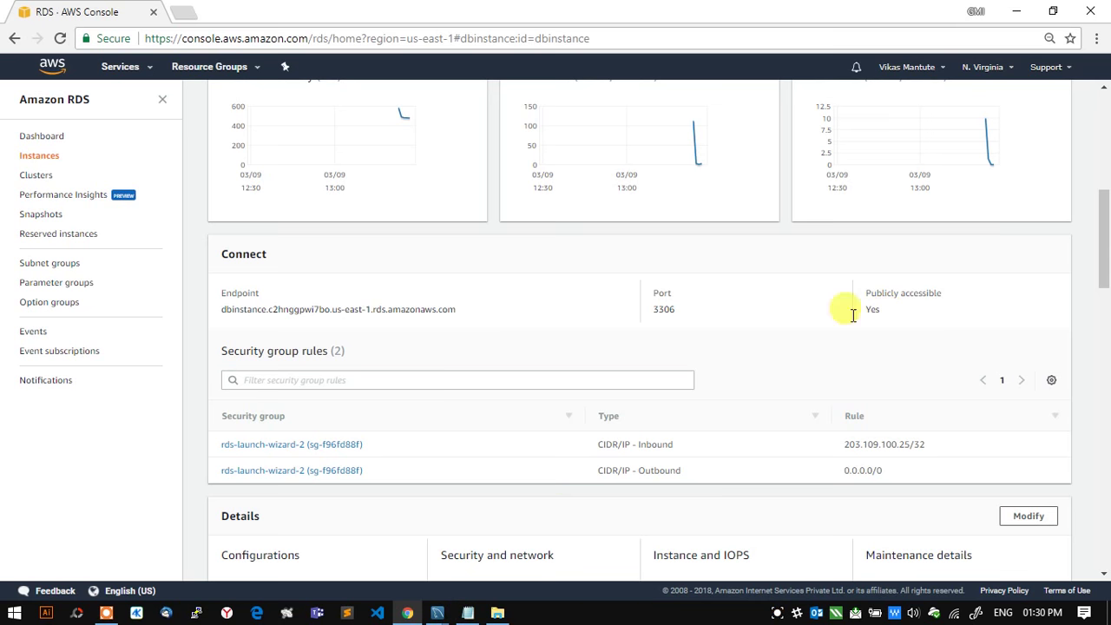
pyautogui.click(408, 612)
# Step: Set the connection's username to superadmin, copied from the admin username recorded in Notepad
pyautogui.press('Tab')
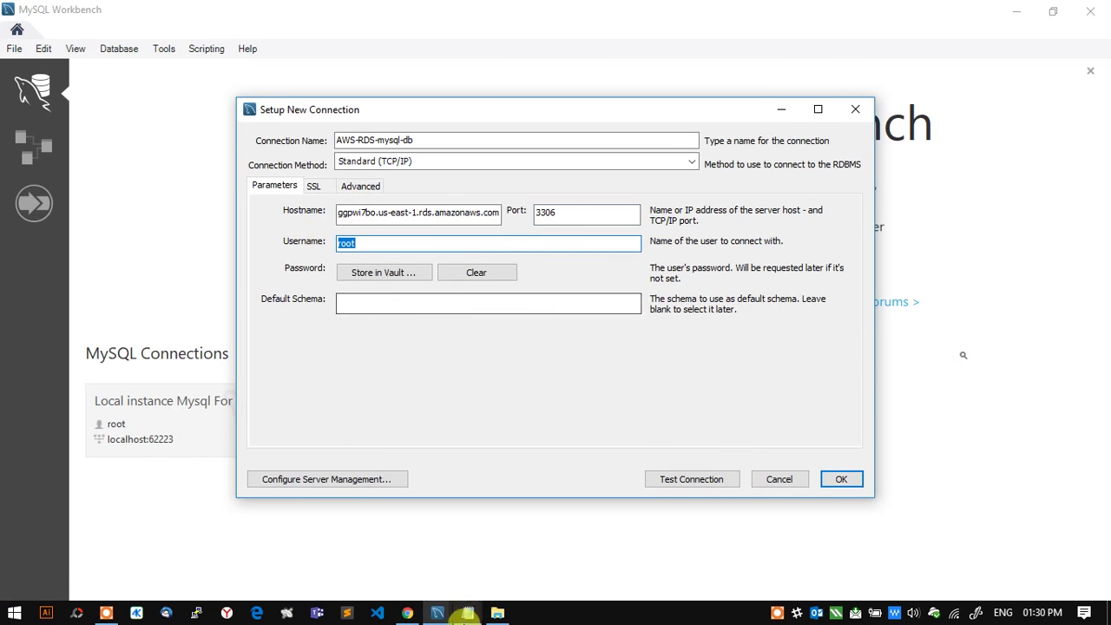
pyautogui.click(468, 612)
pyautogui.moveTo(214, 197); pyautogui.dragTo(294, 197)
pyautogui.hotkey('ctrl', 'c')
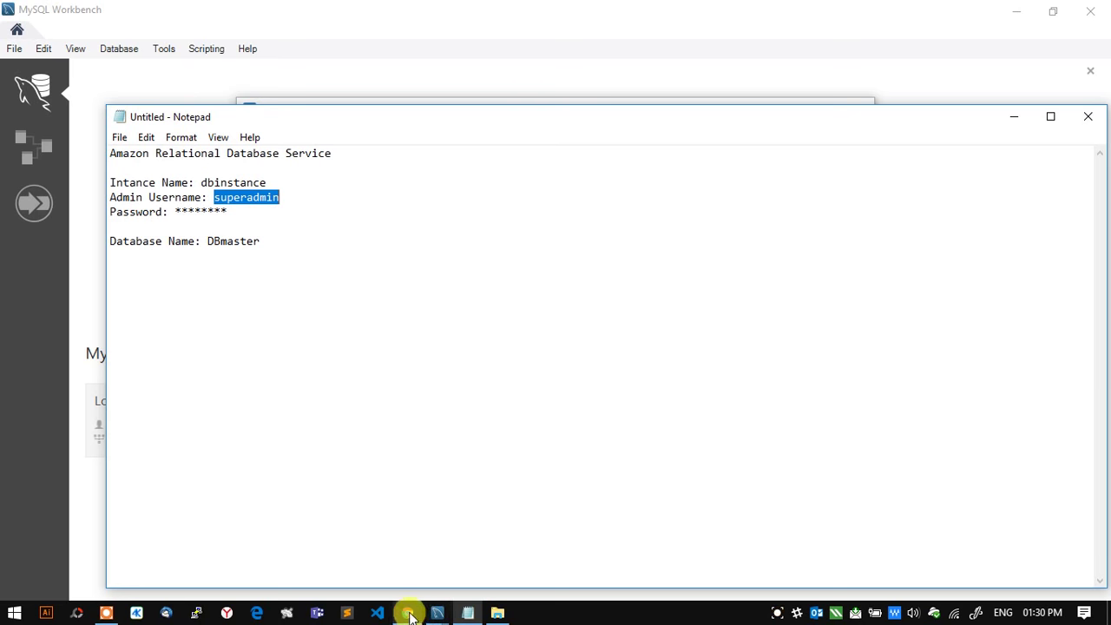
pyautogui.moveTo(443, 614)
pyautogui.click(509, 538)
pyautogui.click(537, 242)
pyautogui.doubleClick(537, 242)
pyautogui.hotkey('ctrl', 'v')
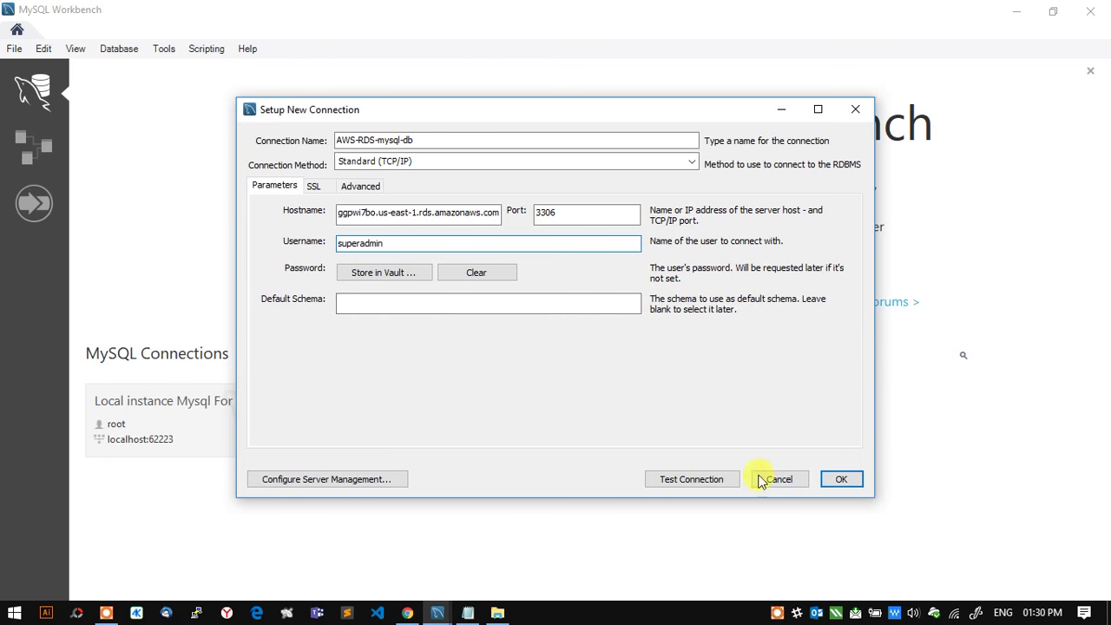
# Step: Test the new connection, entering the database password without saving it in the vault
pyautogui.click(719, 485)
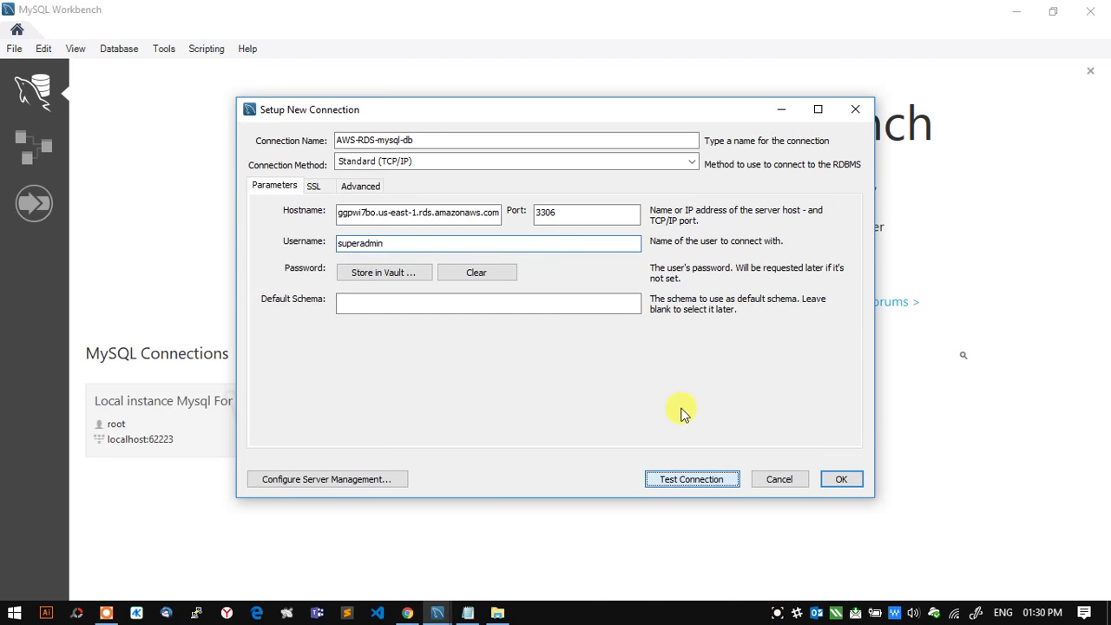
pyautogui.click(580, 275)
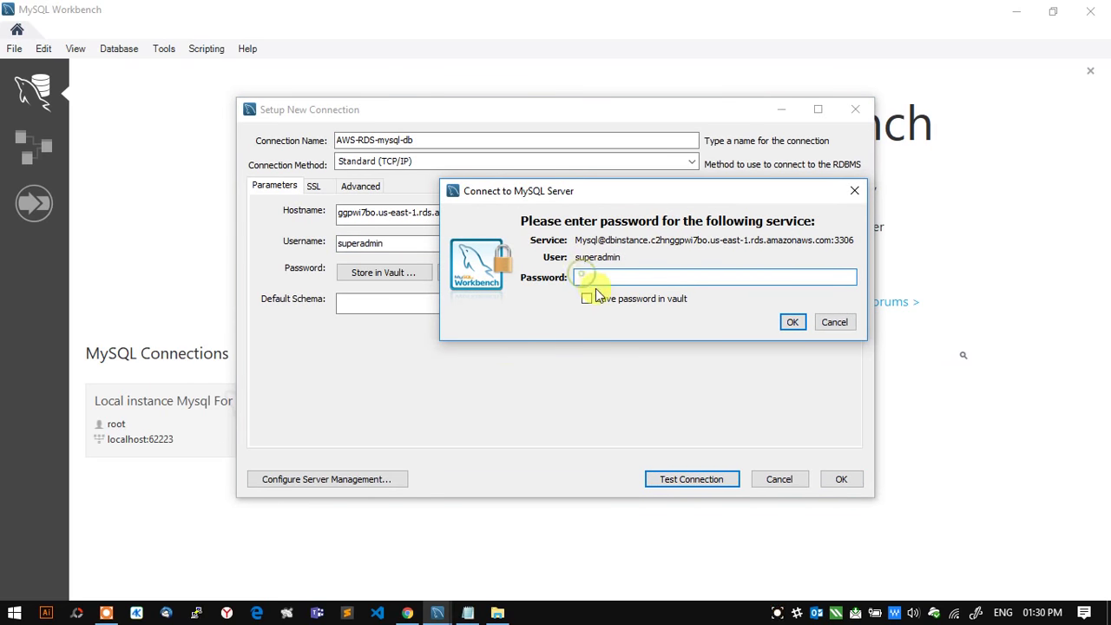
pyautogui.write('*')
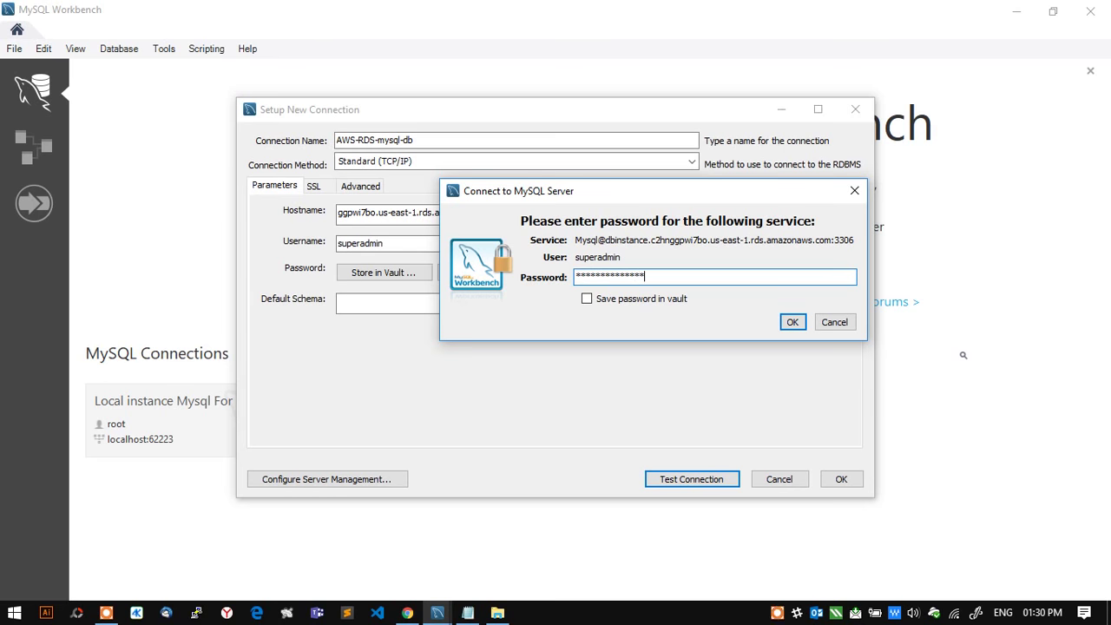
pyautogui.press('Return')
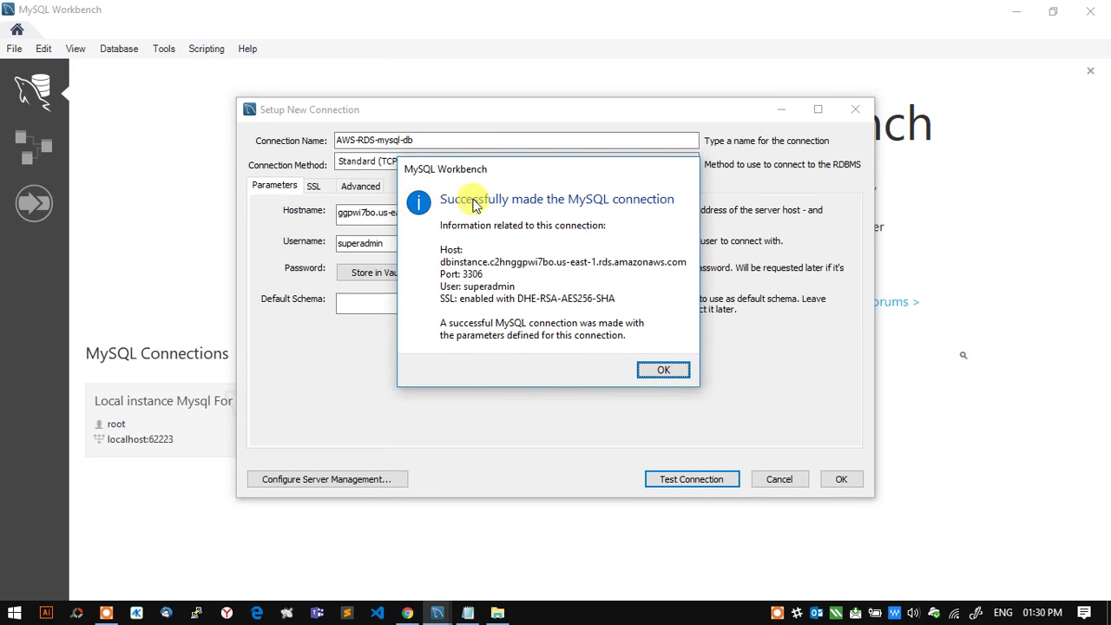
# Step: Dismiss the connection test result, save the AWS-RDS-mysql-db connection, and open it
pyautogui.click(676, 372)
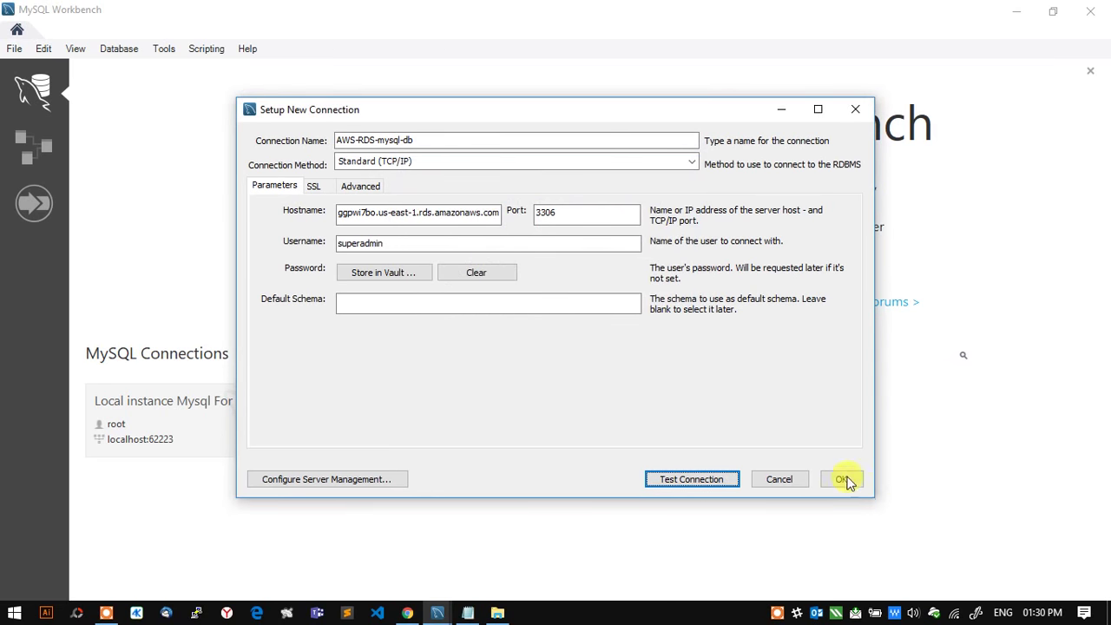
pyautogui.click(842, 479)
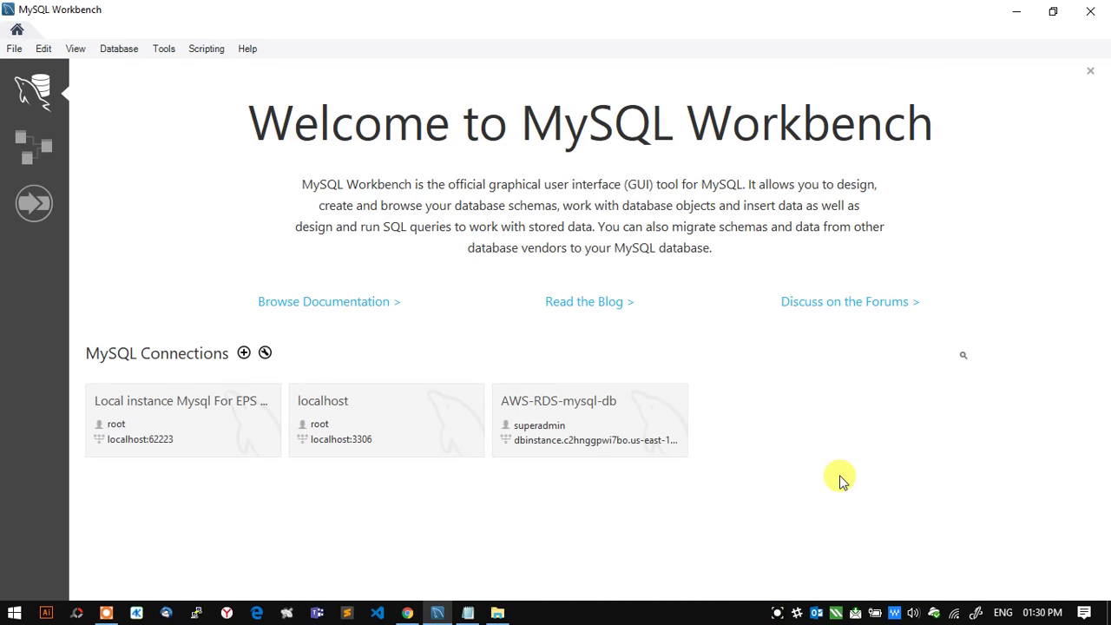
pyautogui.click(563, 412)
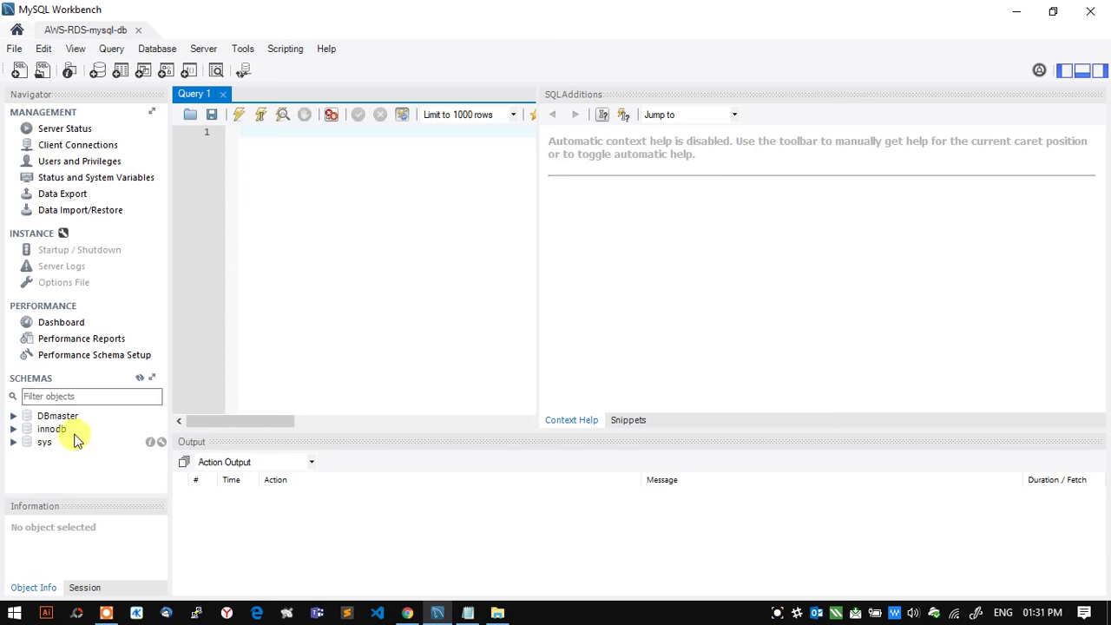
# Step: Select the DBmaster schema and compare it with the database name recorded in Notepad, then return to MySQL Workbench
pyautogui.click(53, 417)
pyautogui.click(467, 612)
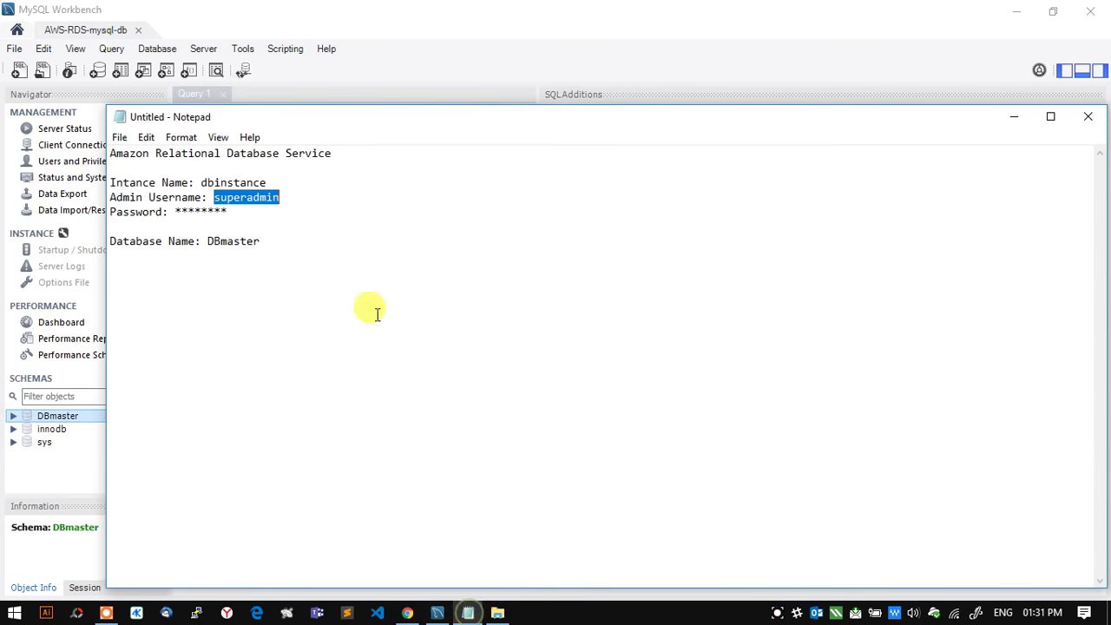
pyautogui.doubleClick(235, 242)
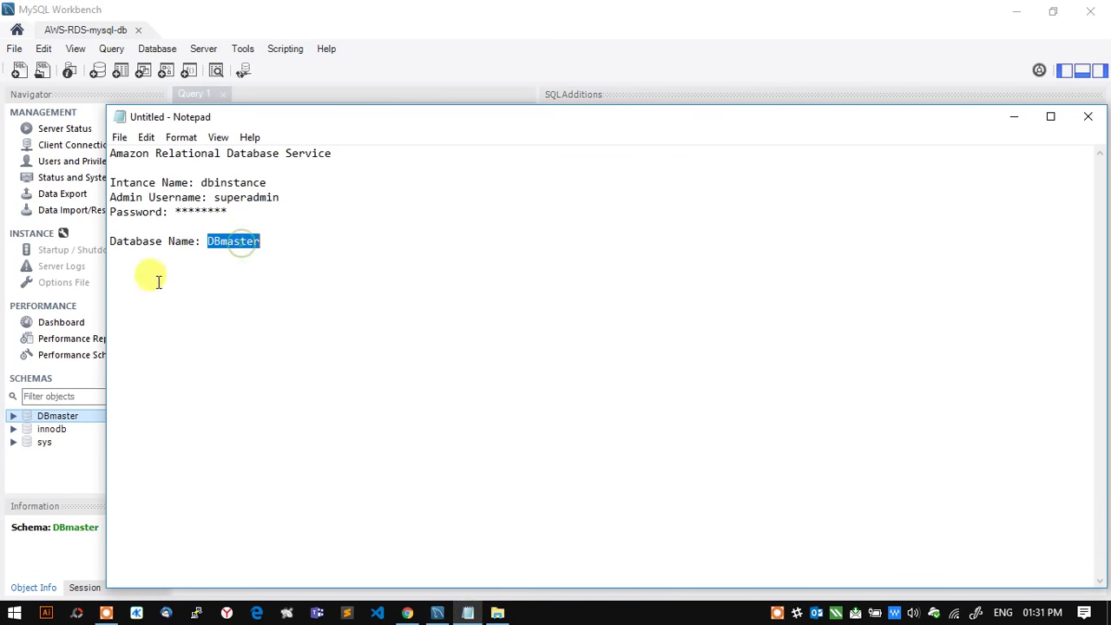
pyautogui.click(1012, 117)
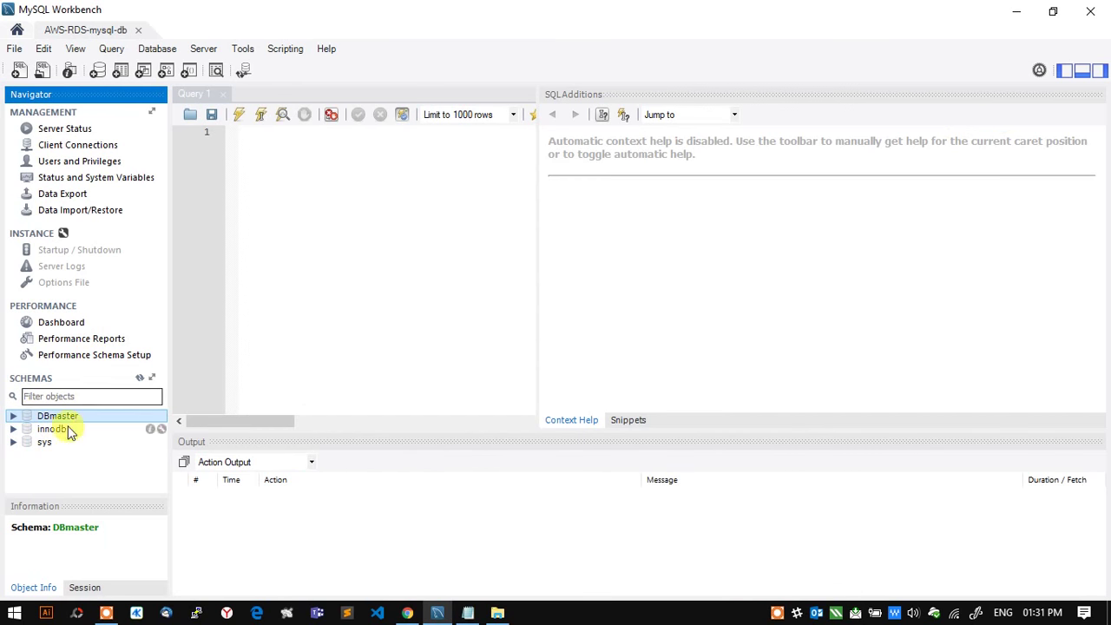
# Step: Review the performance dashboard and the server status of the AWS-RDS-mysql-db connection, refreshing the status information
pyautogui.click(57, 323)
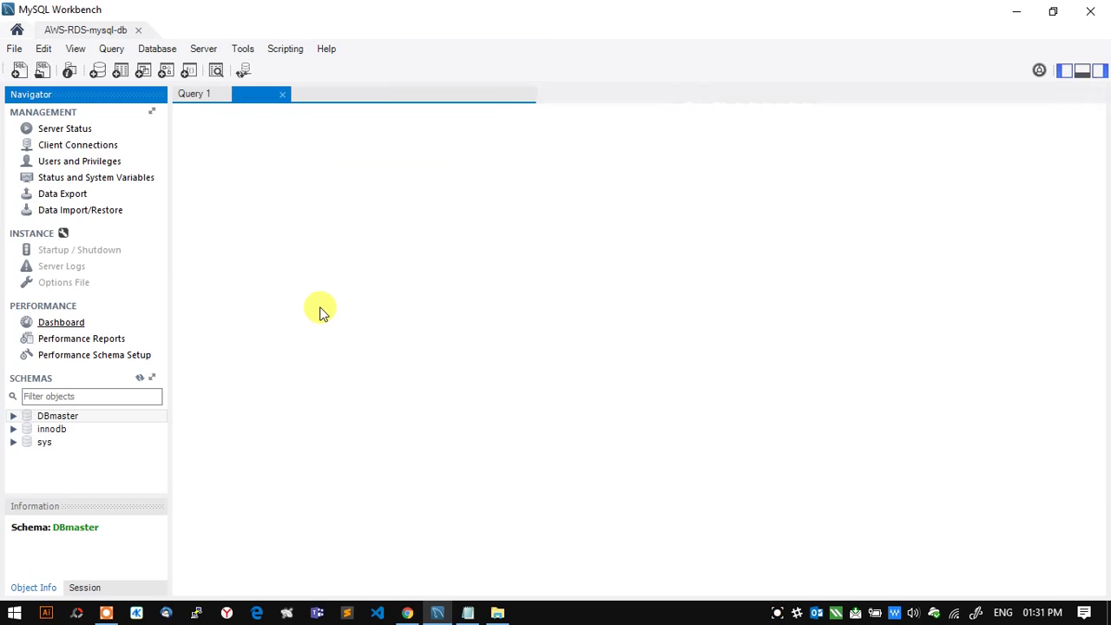
pyautogui.moveTo(395, 310)
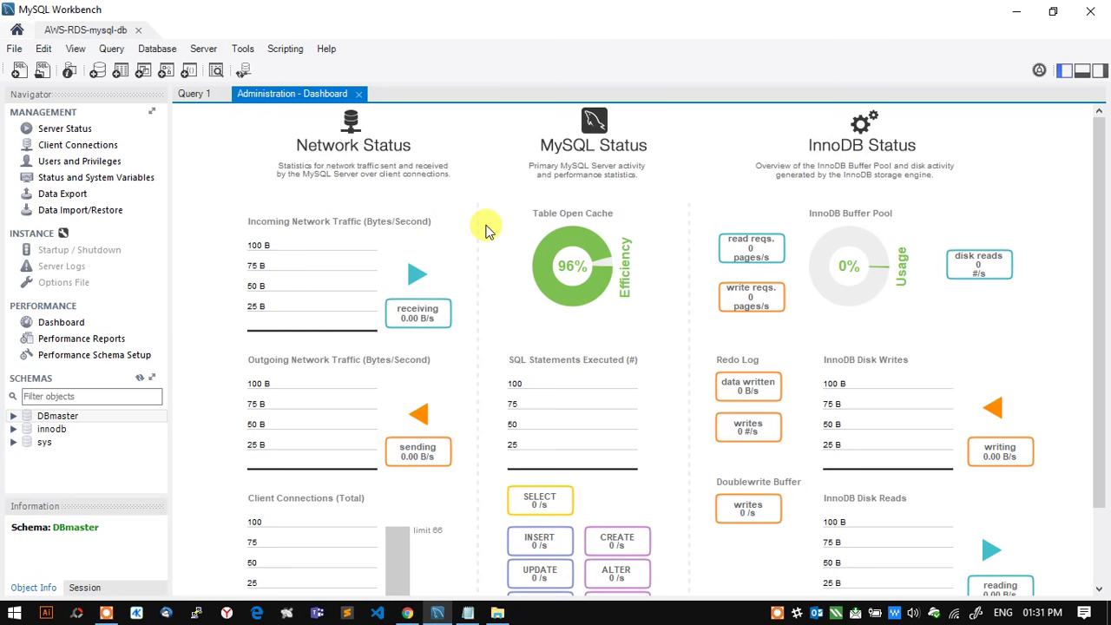
pyautogui.click(64, 132)
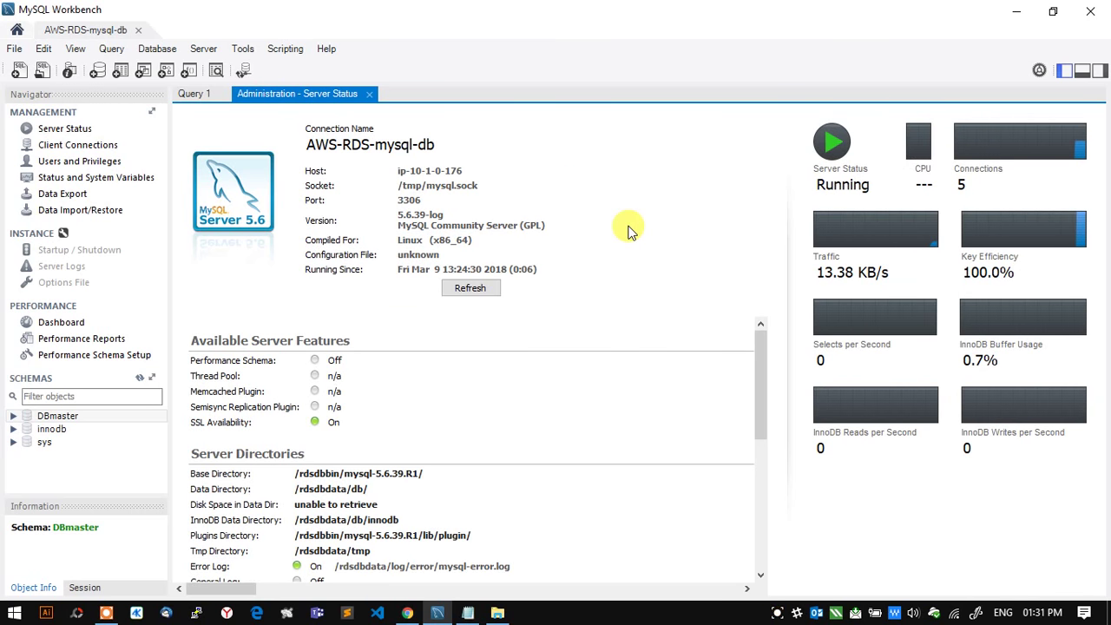
pyautogui.click(50, 417)
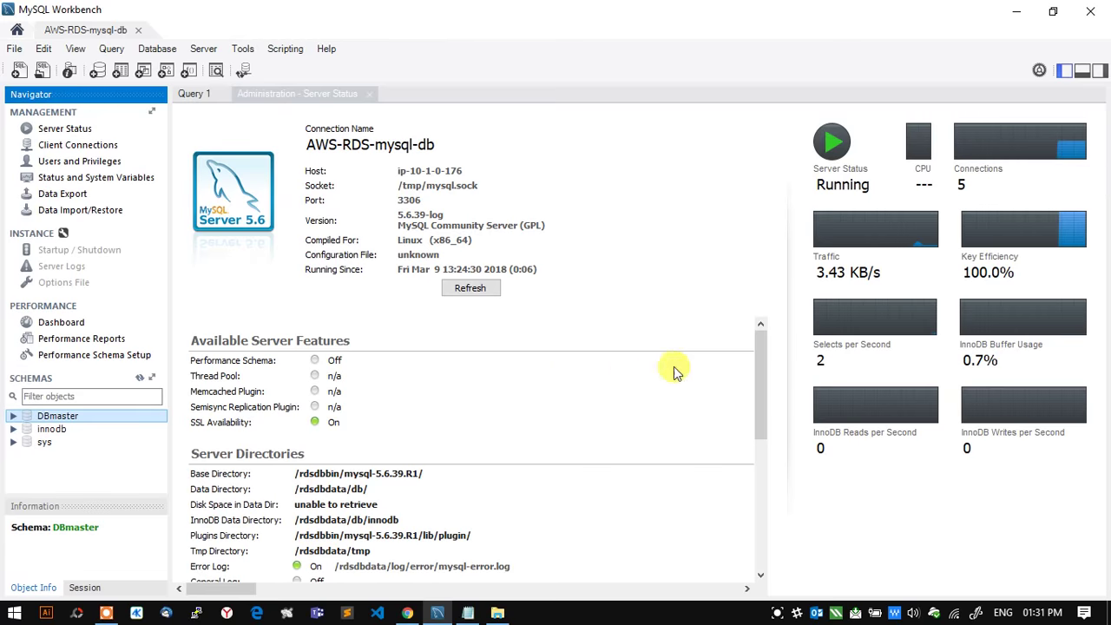
pyautogui.moveTo(760, 348); pyautogui.dragTo(833, 342)
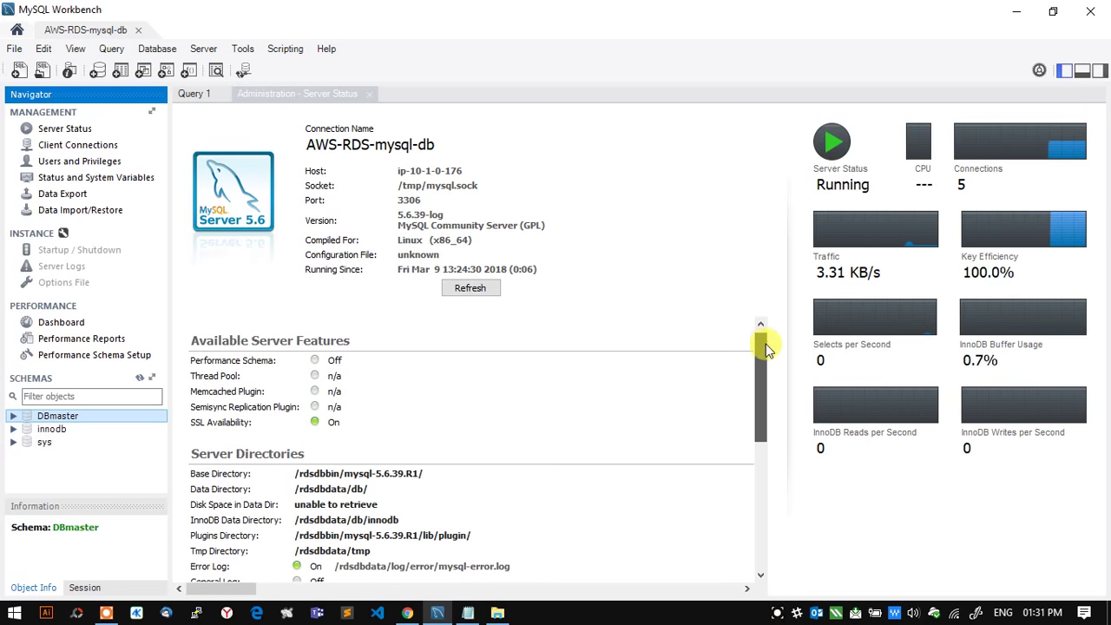
pyautogui.click(474, 297)
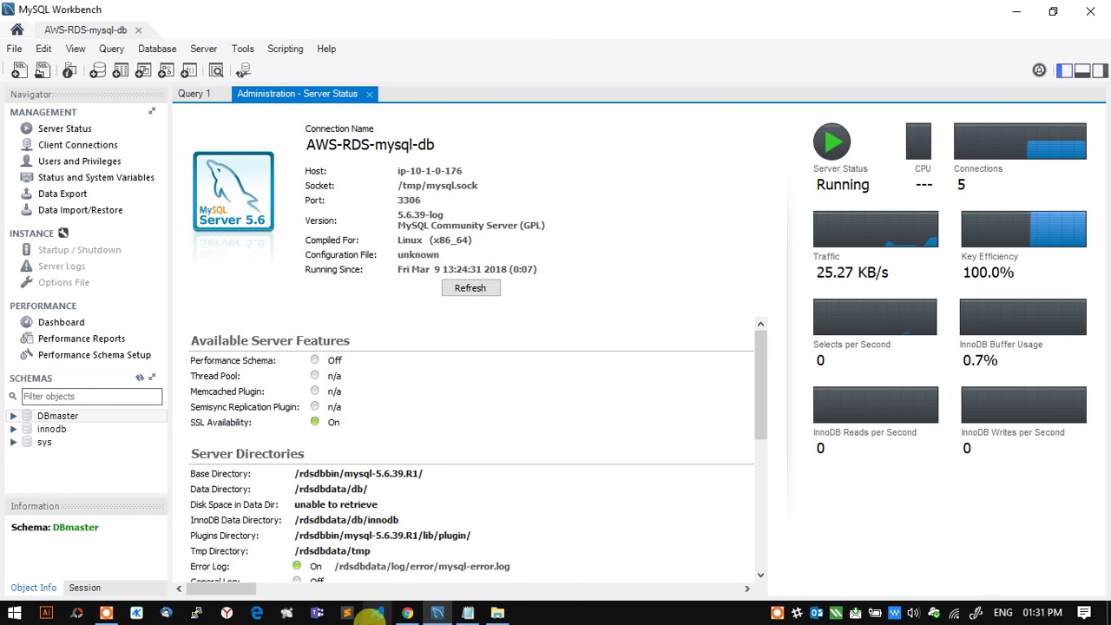
# Step: Switch to the RDS console in Chrome and refresh the CloudWatch metrics of dbinstance
pyautogui.click(405, 613)
pyautogui.scroll(10, 372, 303)
pyautogui.click(685, 281)
pyautogui.scroll(-1, 409, 390)
pyautogui.scroll(1, 426, 372)
pyautogui.click(671, 283)
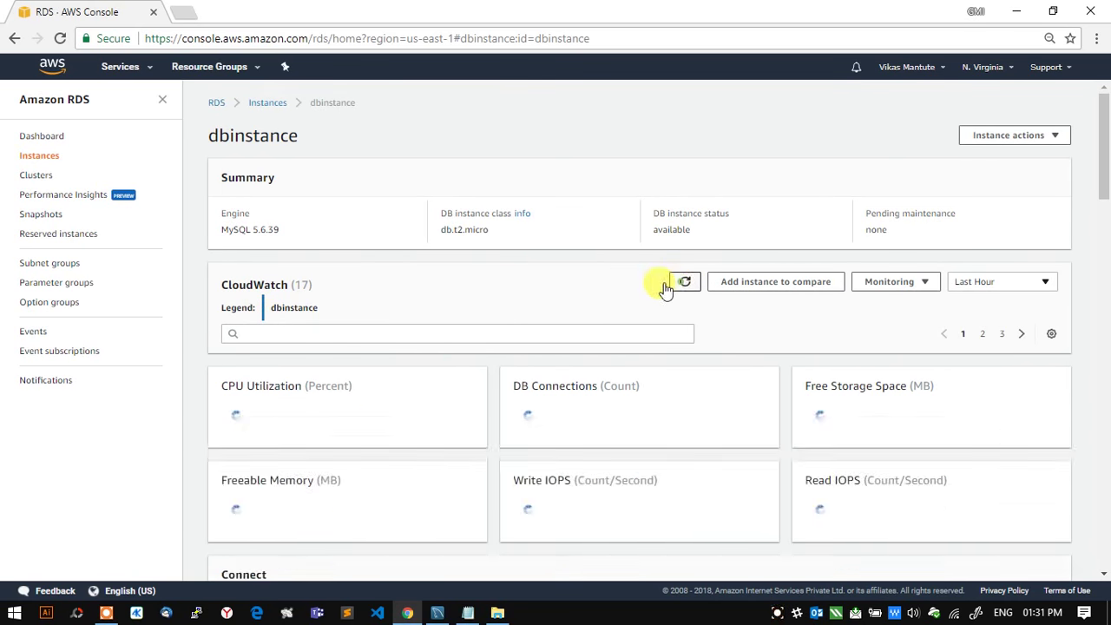